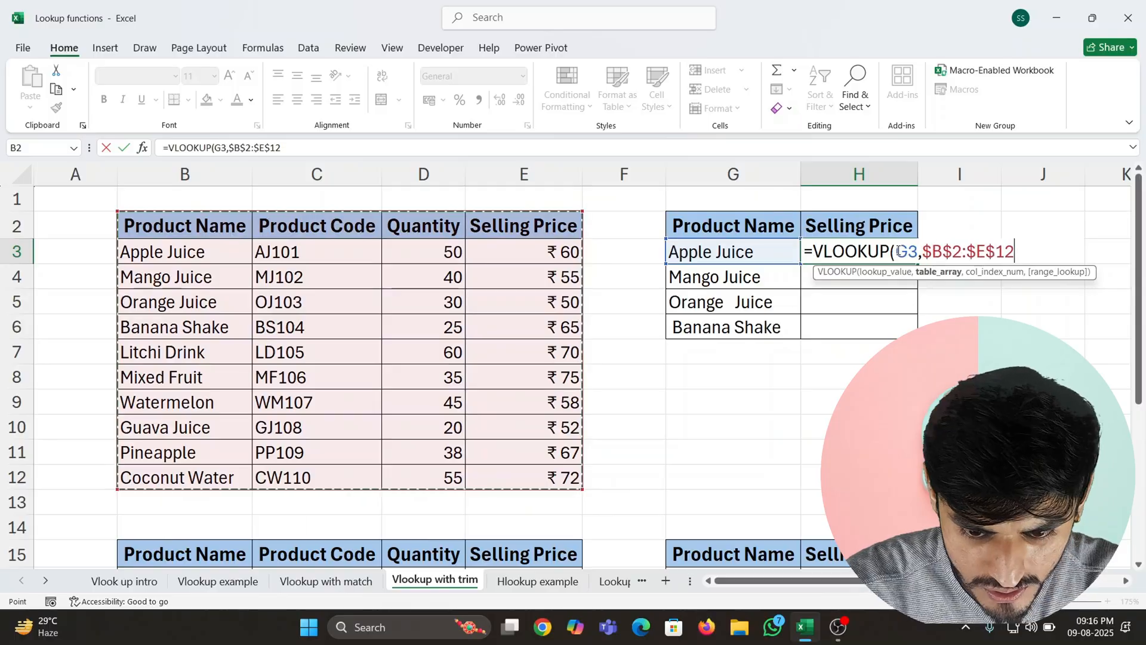
- Complete the VLOOKUP formula in H3 with column index 4 and 0 for exact match
{"action": "type", "text": ","}
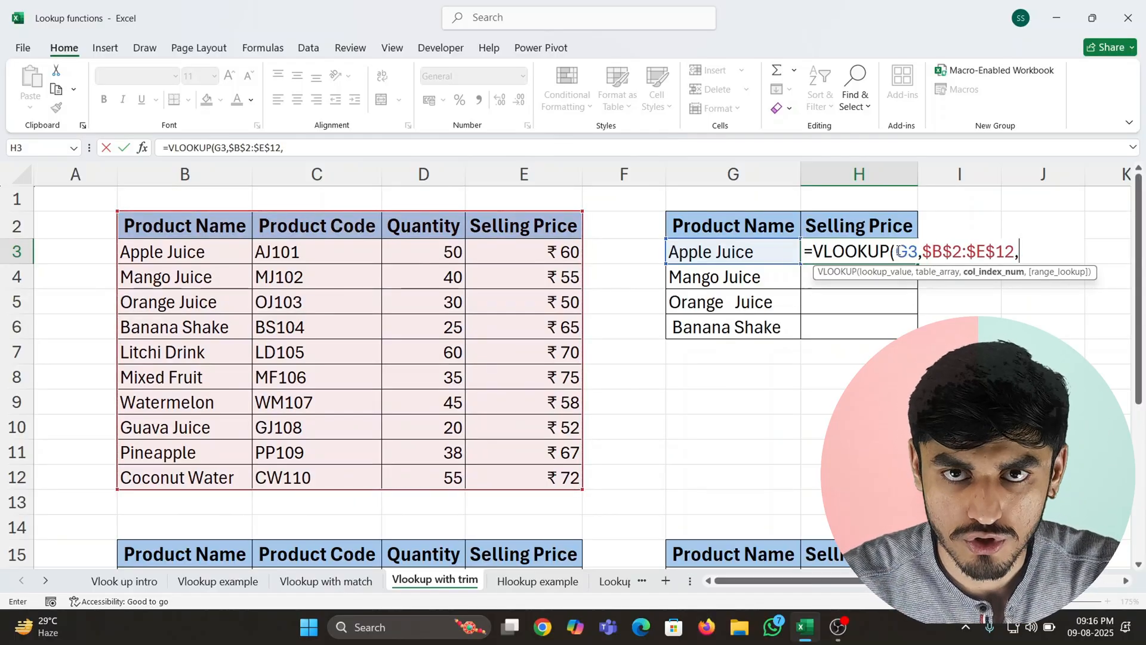
{"action": "type", "text": "4"}
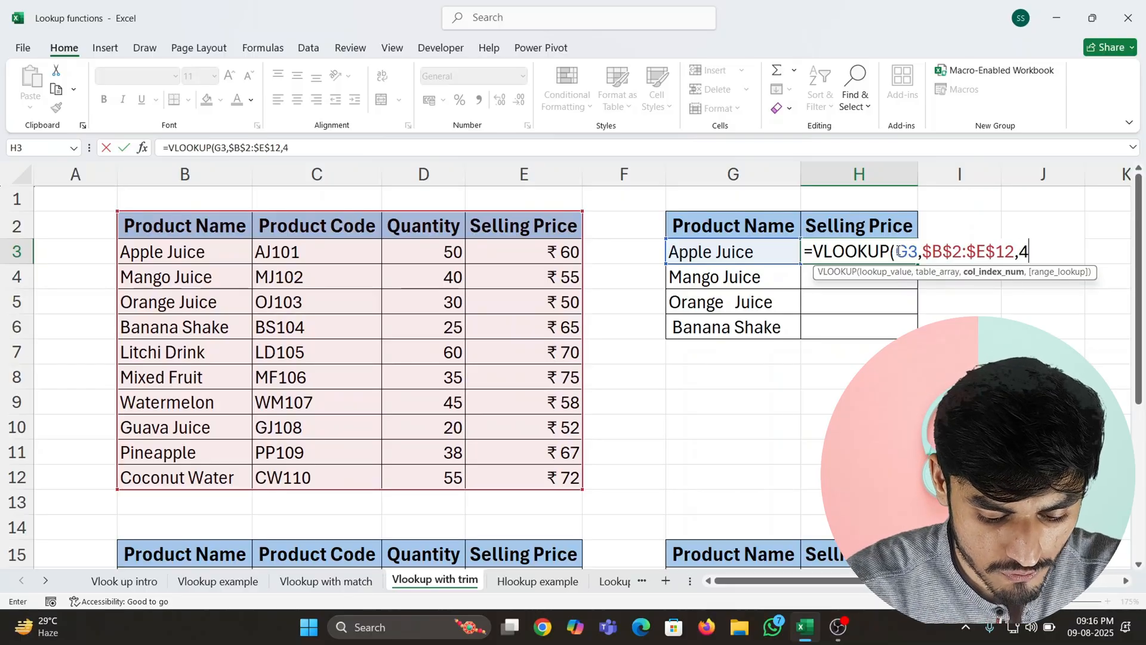
{"action": "type", "text": ",0)"}
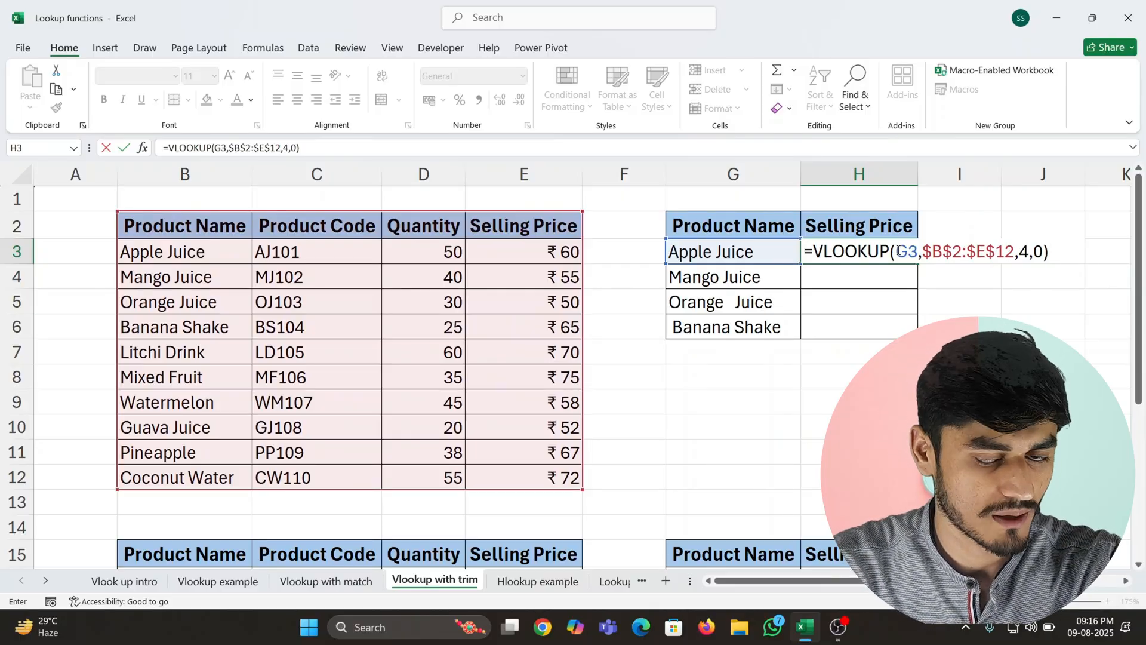
{"action": "key", "text": "Return"}
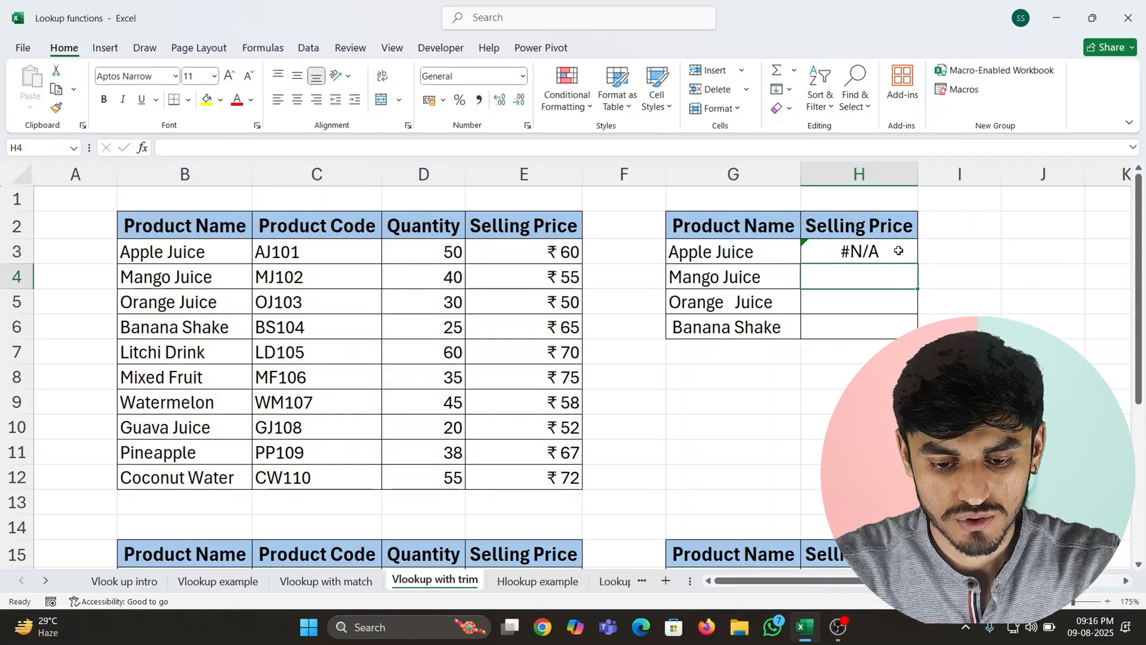
- Copy the VLOOKUP formula from H3 down through H6 for the remaining products
{"action": "left_click", "coordinate": [898, 251]}
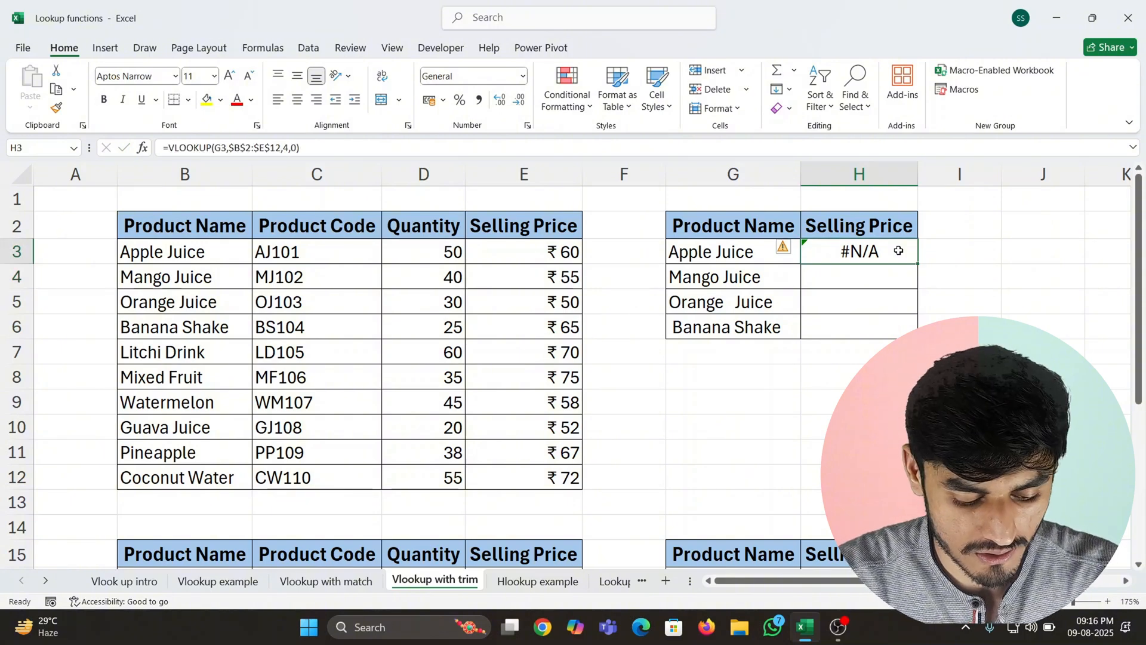
{"action": "key", "text": "ctrl+c"}
{"action": "key", "text": "Left"}
{"action": "key", "text": "ctrl+Down"}
{"action": "key", "text": "Right"}
{"action": "key", "text": "ctrl+shift+Up"}
{"action": "key", "text": "ctrl+shift+Down"}
{"action": "key", "text": "Up"}
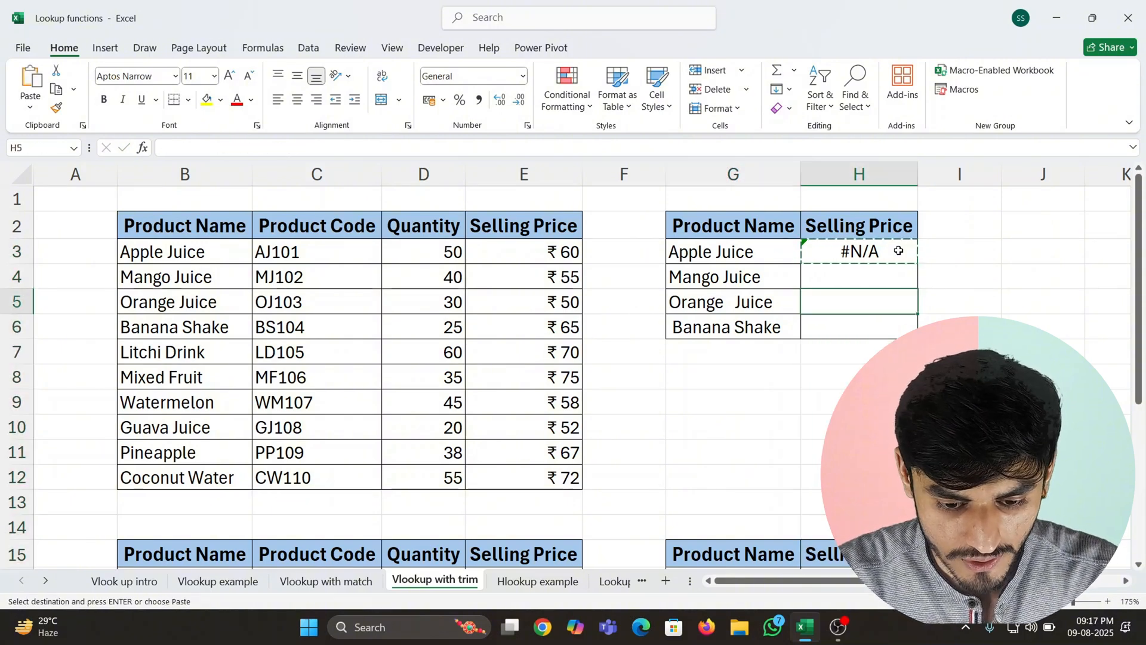
{"action": "key", "text": "Up"}
{"action": "key", "text": "Up"}
{"action": "key", "text": "Left"}
{"action": "key", "text": "ctrl+Down"}
{"action": "key", "text": "Right"}
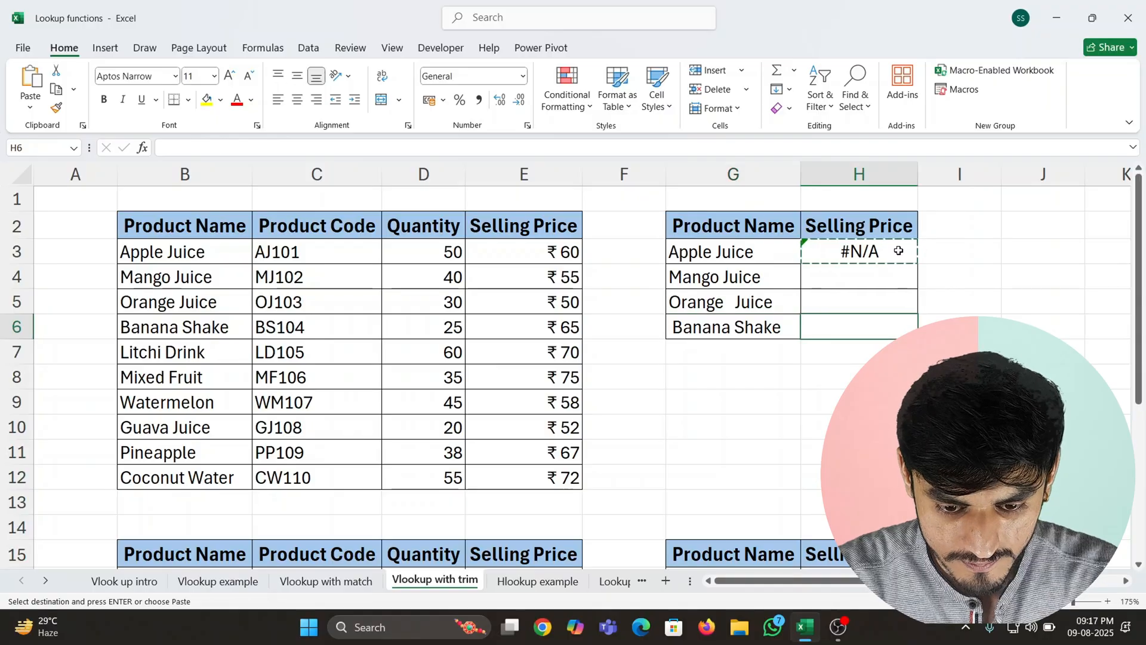
{"action": "key", "text": "ctrl+shift+Up"}
{"action": "key", "text": "ctrl+v"}
{"action": "key", "text": "Up"}
{"action": "key", "text": "Up"}
{"action": "key", "text": "Up"}
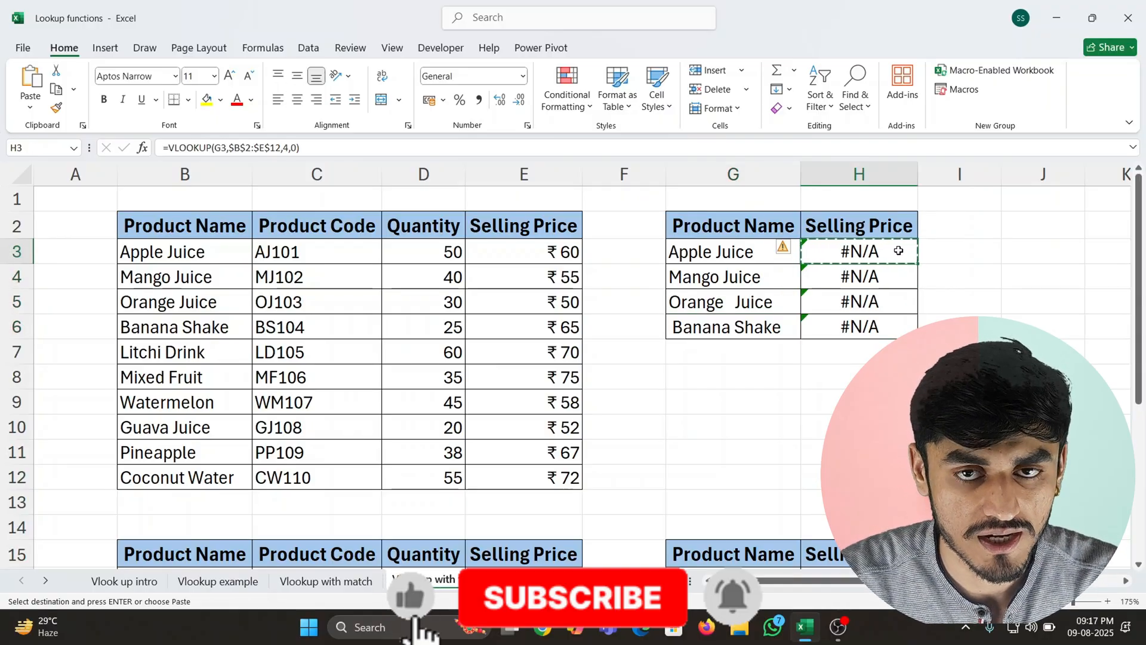
- Examine the Apple Juice lookup name in G3 for extra trailing spaces
{"action": "key", "text": "Up"}
{"action": "key", "text": "Down"}
{"action": "key", "text": "Down"}
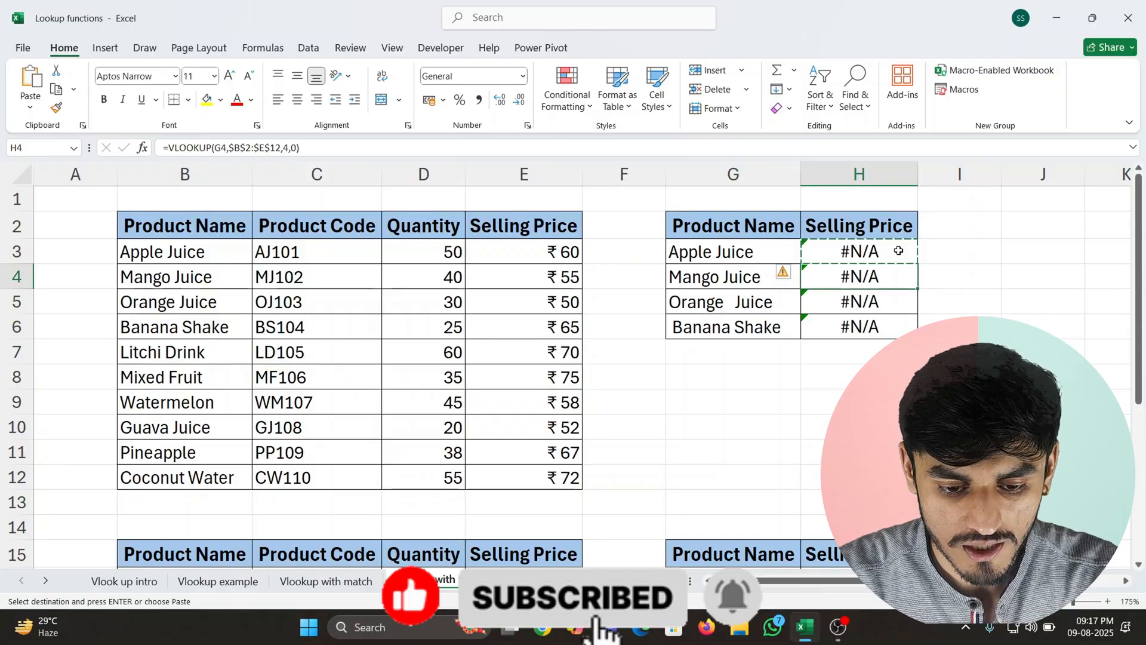
{"action": "key", "text": "Up"}
{"action": "key", "text": "Left"}
{"action": "key", "text": "Left"}
{"action": "key", "text": "Right"}
{"action": "key", "text": "F2"}
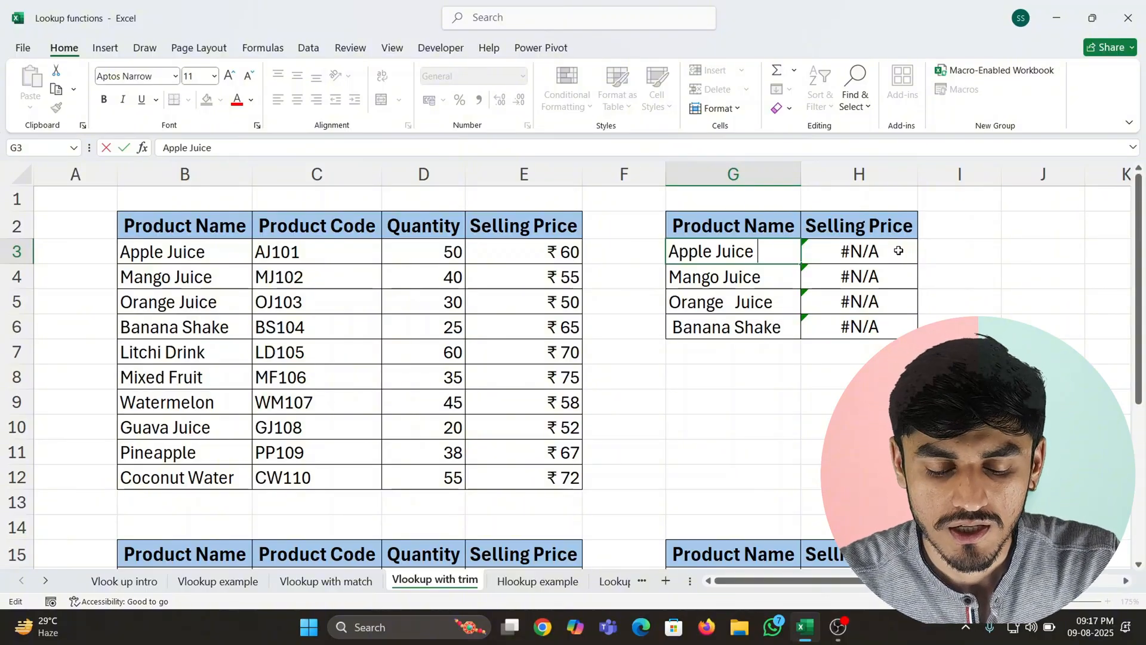
{"action": "key", "text": "Return"}
- Review the VLOOKUP results in H3:H6 against the product names being looked up
{"action": "left_click", "coordinate": [898, 251]}
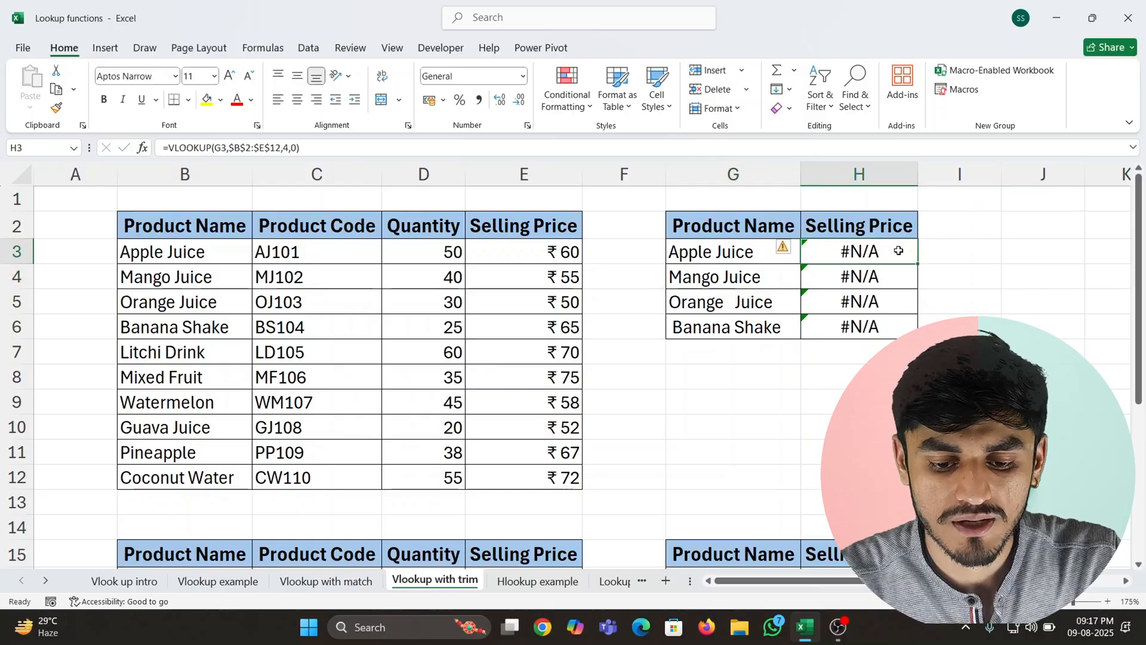
{"action": "key", "text": "ctrl+shift+Down"}
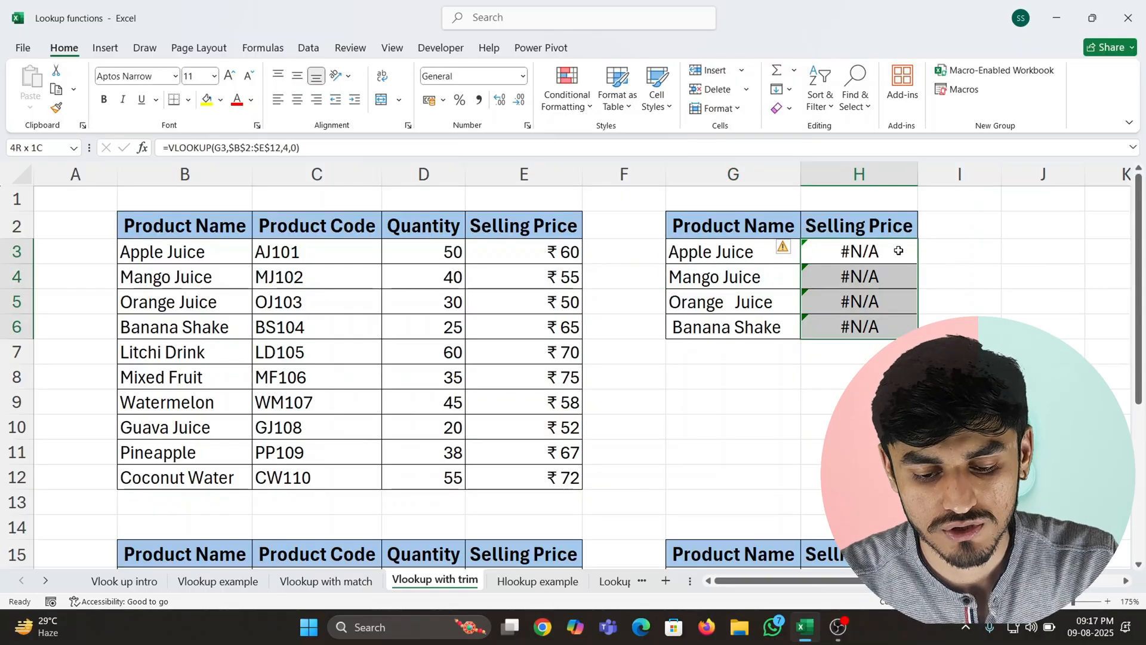
{"action": "key", "text": "Up"}
{"action": "key", "text": "Down"}
{"action": "key", "text": "ctrl+shift+Down"}
{"action": "key", "text": "Up"}
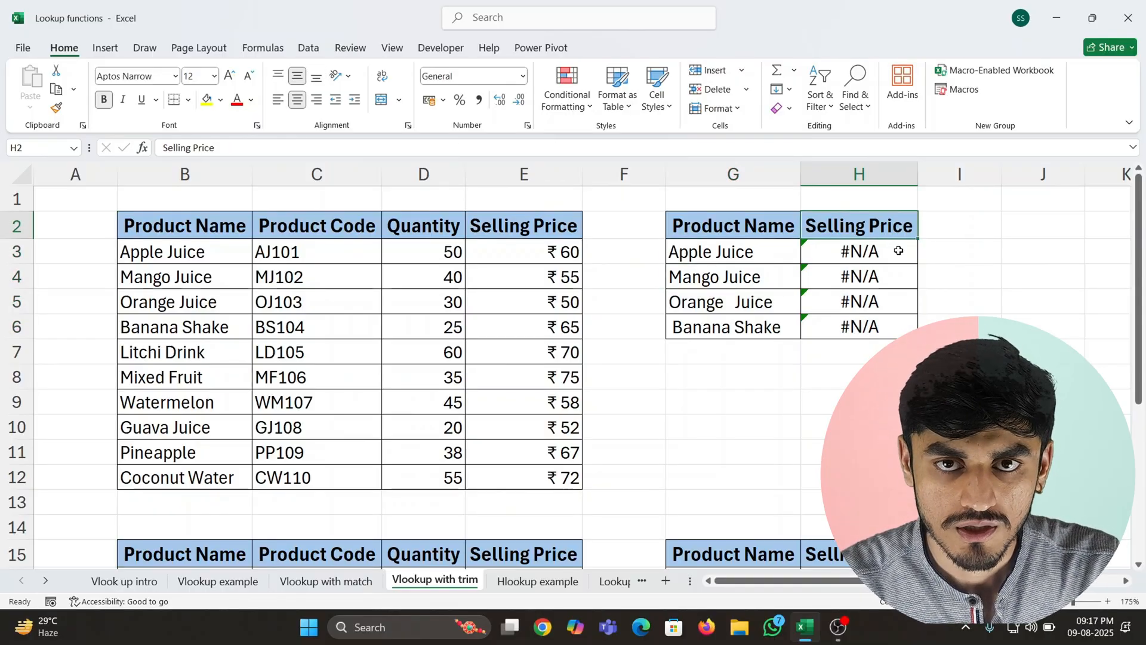
{"action": "key", "text": "Down"}
{"action": "key", "text": "Left"}
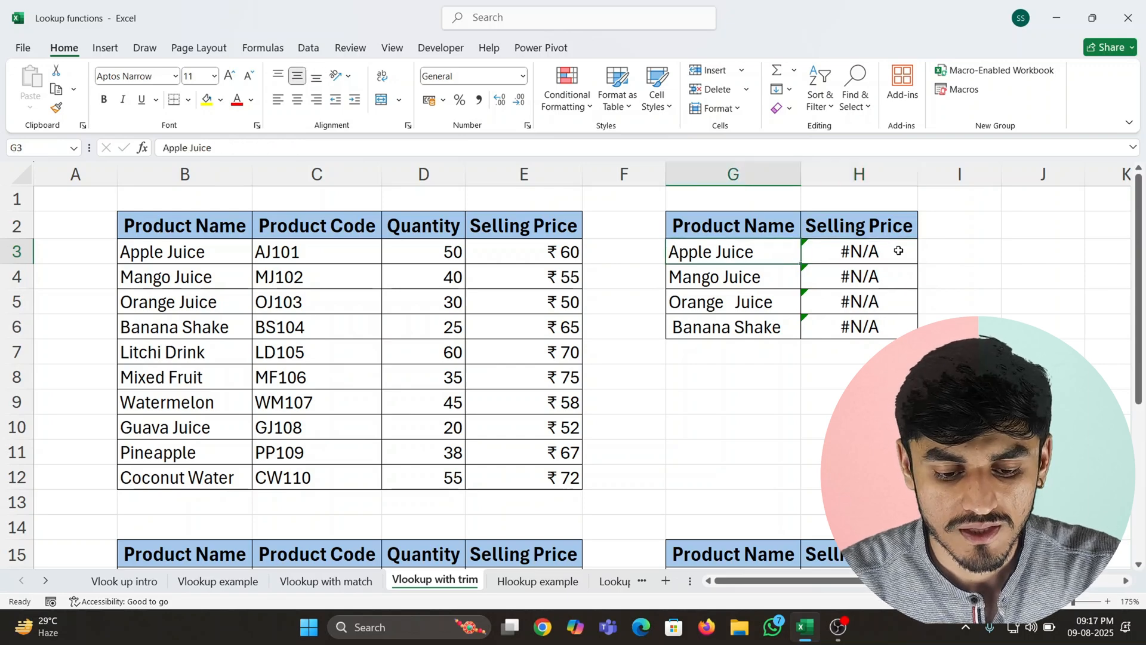
{"action": "key", "text": "Left"}
{"action": "key", "text": "Left"}
{"action": "key", "text": "Right"}
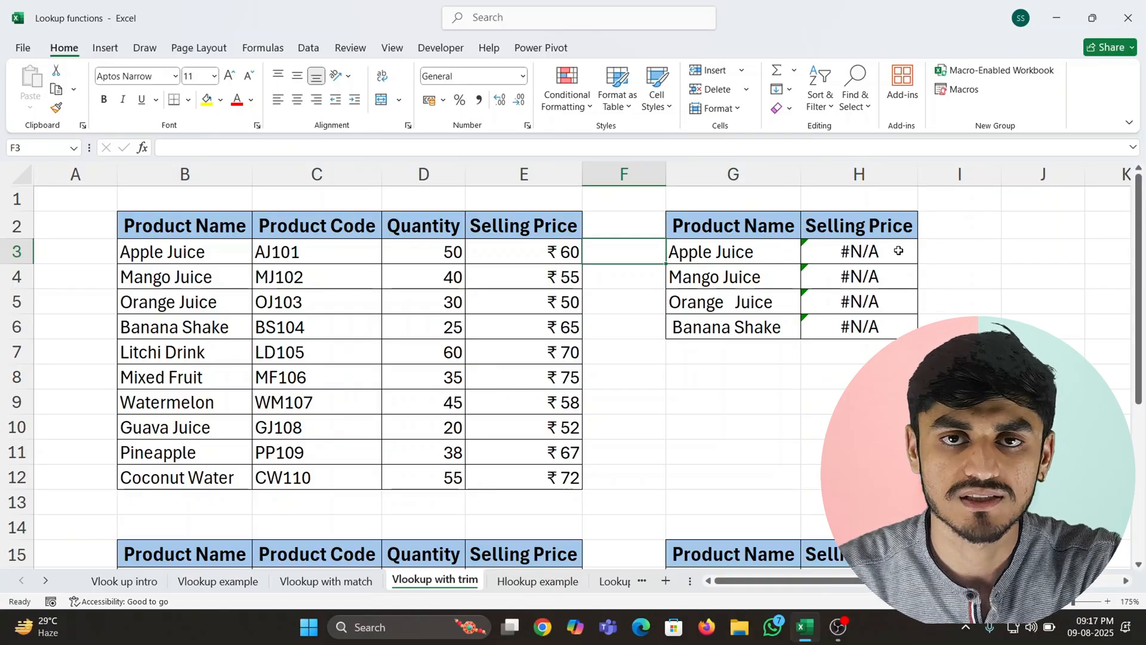
- Count the characters of the first lookup name by entering =LEN(G3) in I3
{"action": "key", "text": "Right"}
{"action": "key", "text": "Right"}
{"action": "key", "text": "Right"}
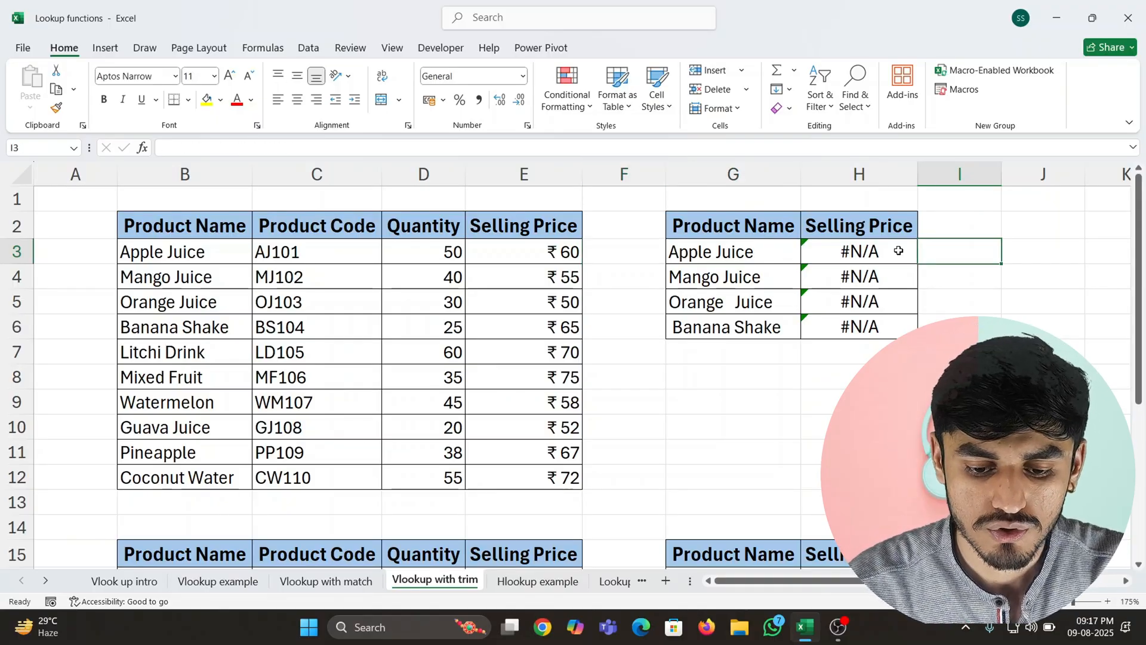
{"action": "type", "text": "="}
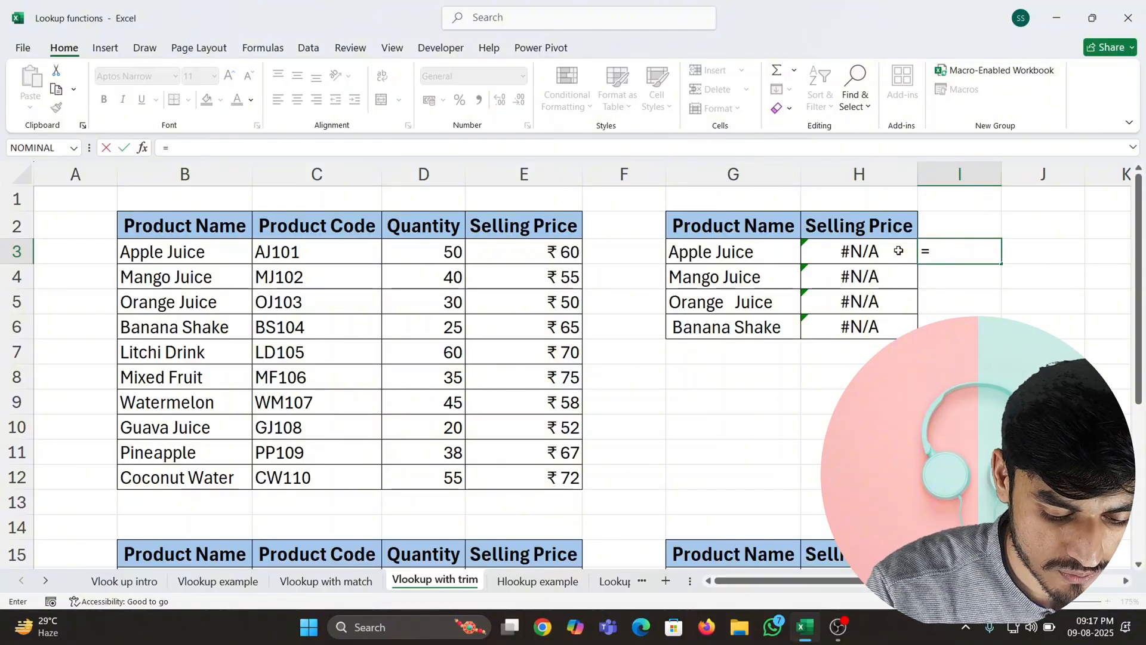
{"action": "type", "text": "le"}
{"action": "key", "text": "Tab"}
{"action": "key", "text": "Left"}
{"action": "key", "text": "Left"}
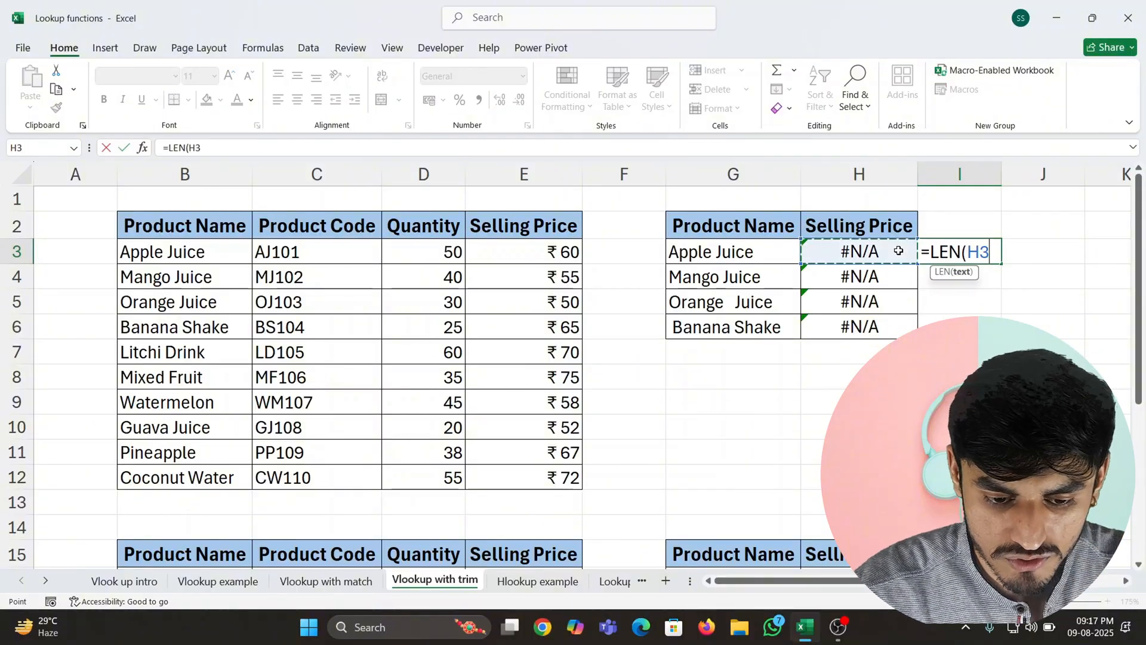
{"action": "key", "text": "Return"}
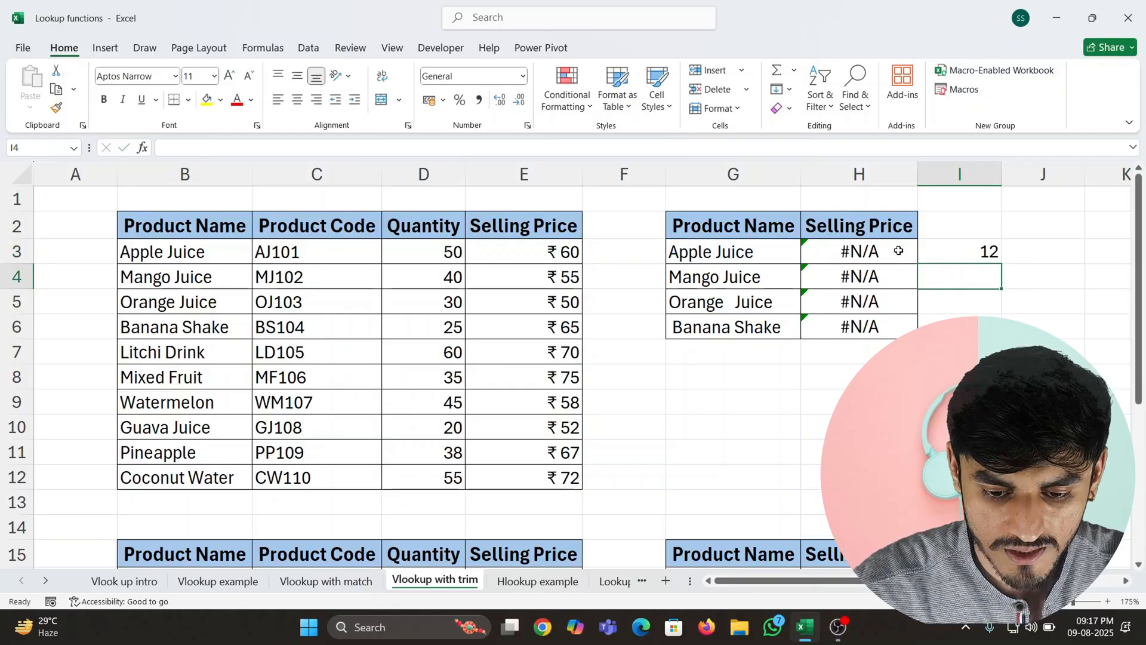
- Copy the LEN formula from I3 to I4:I6 for the other lookup names
{"action": "key", "text": "Up"}
{"action": "key", "text": "ctrl+c"}
{"action": "key", "text": "Down"}
{"action": "key", "text": "ctrl+v"}
{"action": "key", "text": "Down"}
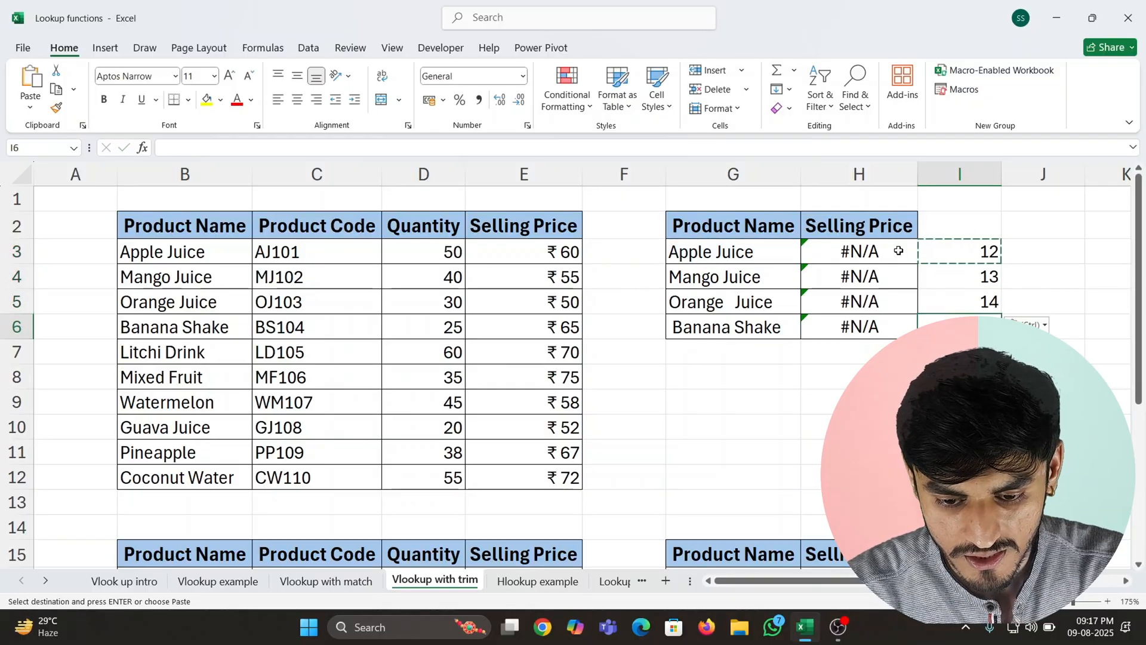
{"action": "key", "text": "ctrl+v"}
{"action": "key", "text": "Up"}
{"action": "key", "text": "Down"}
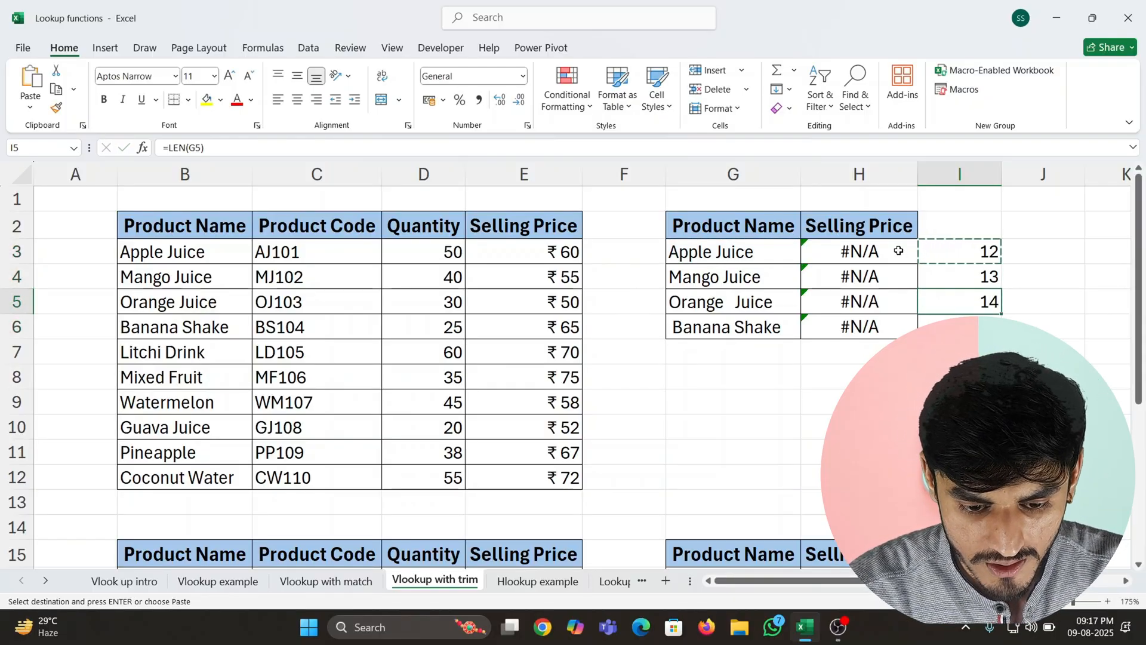
- Inspect the Mango Juice and Orange Juice lookup names in G4 and G5 for extra spaces
{"action": "key", "text": "Up"}
{"action": "key", "text": "Left"}
{"action": "key", "text": "Left"}
{"action": "key", "text": "F2"}
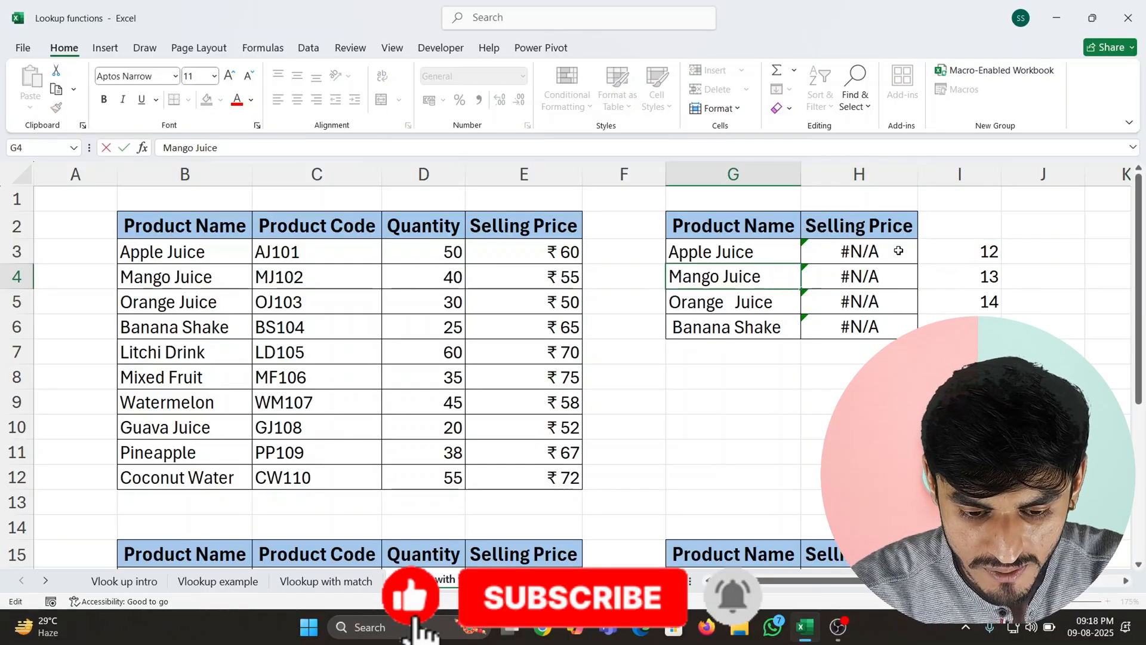
{"action": "key", "text": "Return"}
{"action": "key", "text": "F2"}
{"action": "key", "text": "Return"}
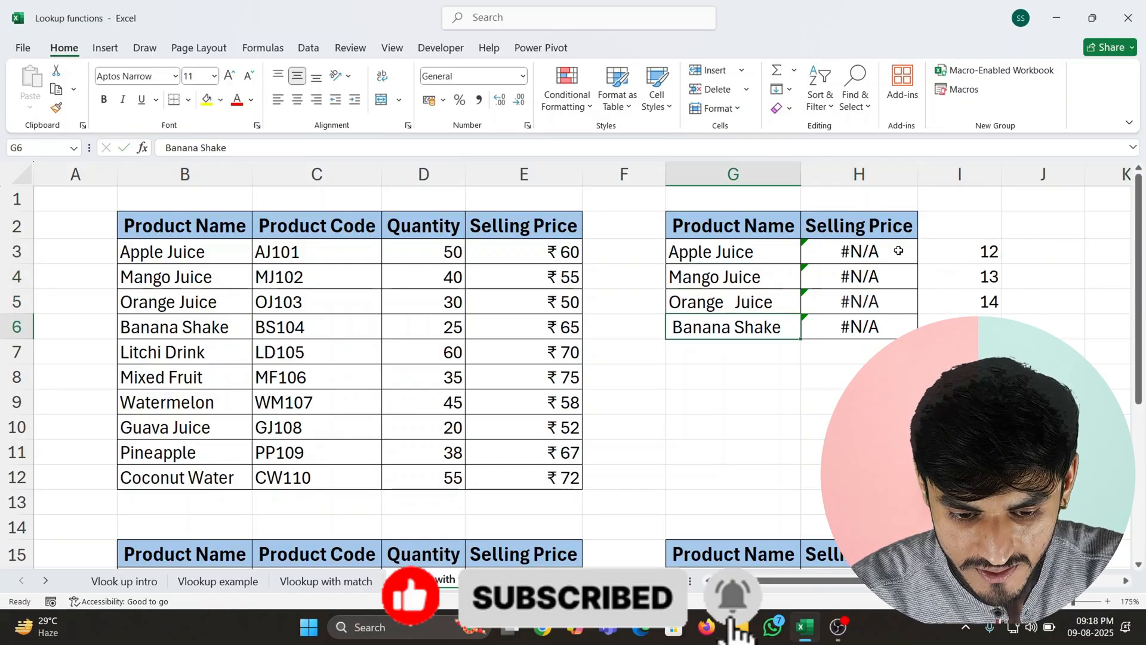
{"action": "key", "text": "Up"}
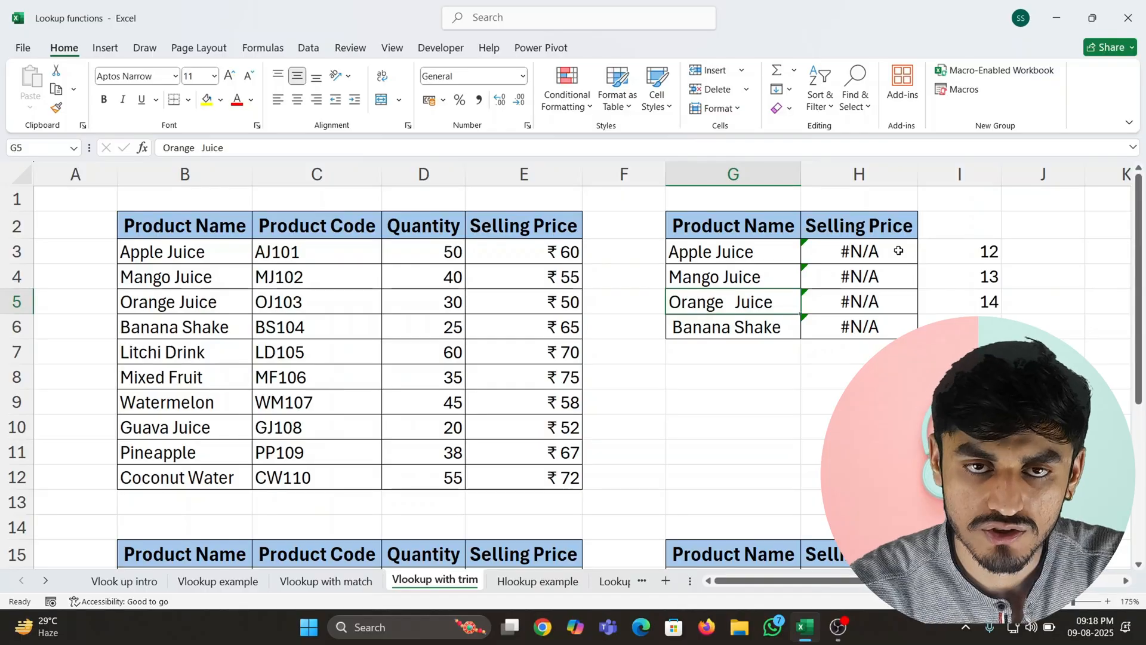
{"action": "key", "text": "Down"}
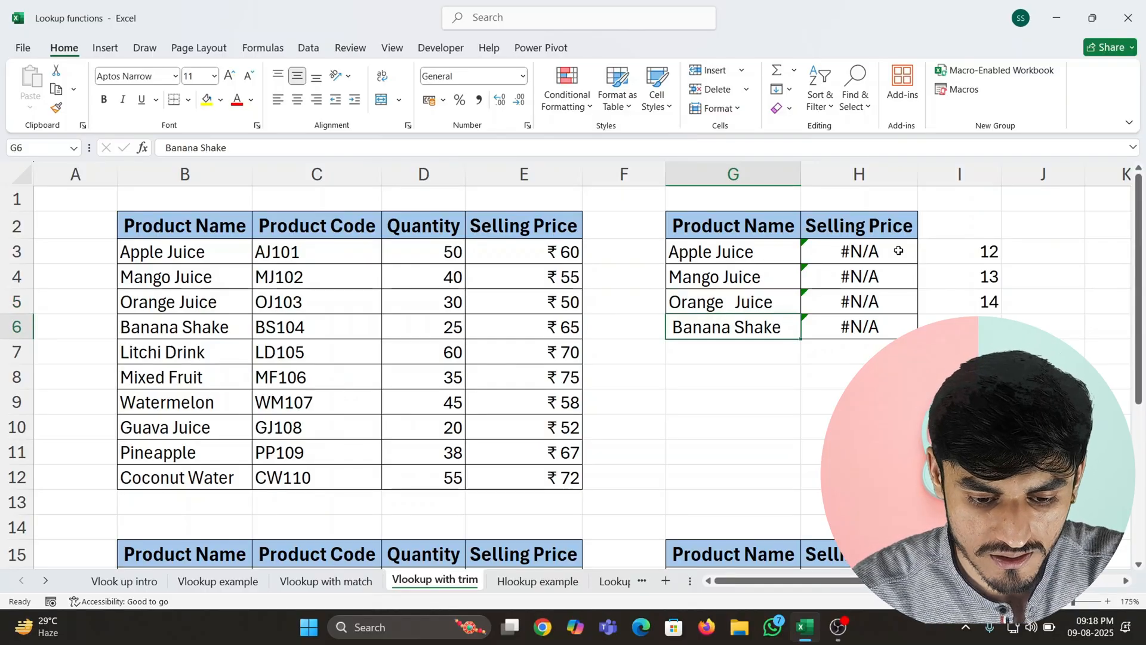
- Count the characters of all source table product names by entering =LEN(B3:B12) in F3
{"action": "key", "text": "Up"}
{"action": "key", "text": "Up"}
{"action": "key", "text": "Up"}
{"action": "key", "text": "Right"}
{"action": "key", "text": "Right"}
{"action": "left_click", "coordinate": [772, 253]}
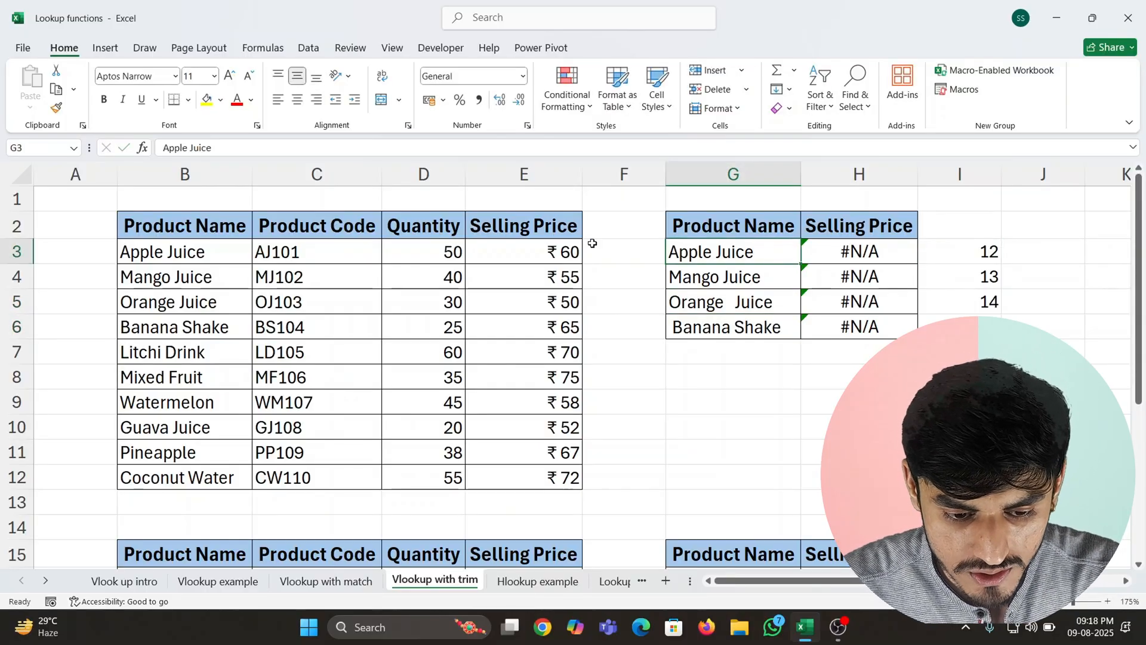
{"action": "left_click", "coordinate": [600, 247]}
{"action": "type", "text": "=len"}
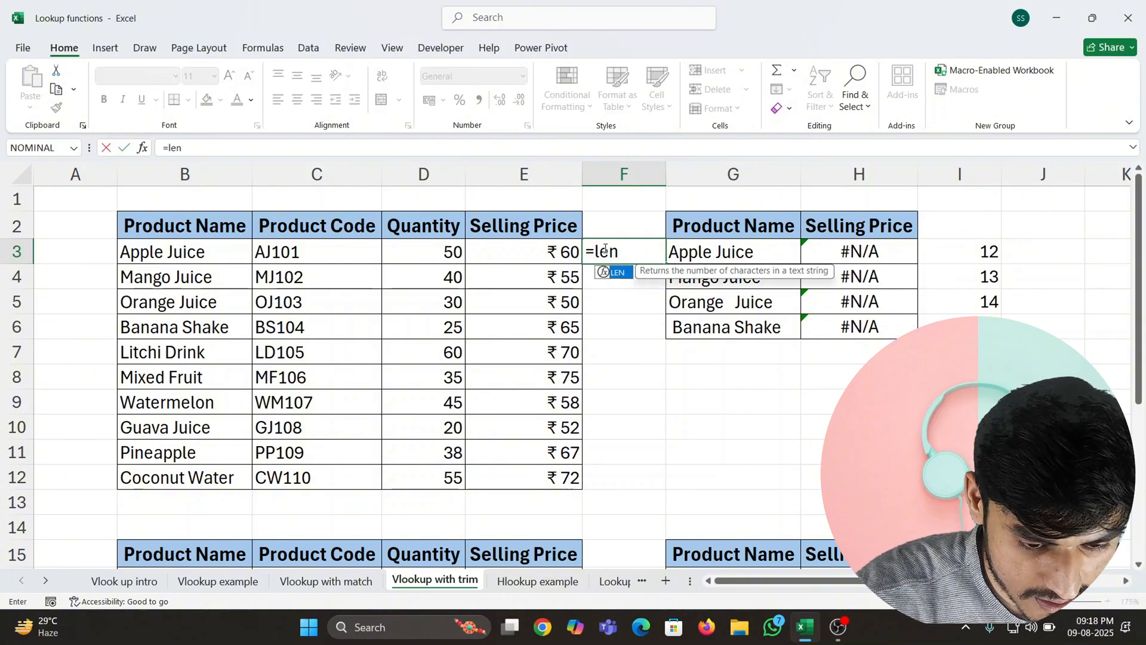
{"action": "key", "text": "Tab"}
{"action": "key", "text": "Left"}
{"action": "key", "text": "Left"}
{"action": "key", "text": "Left"}
{"action": "key", "text": "Left"}
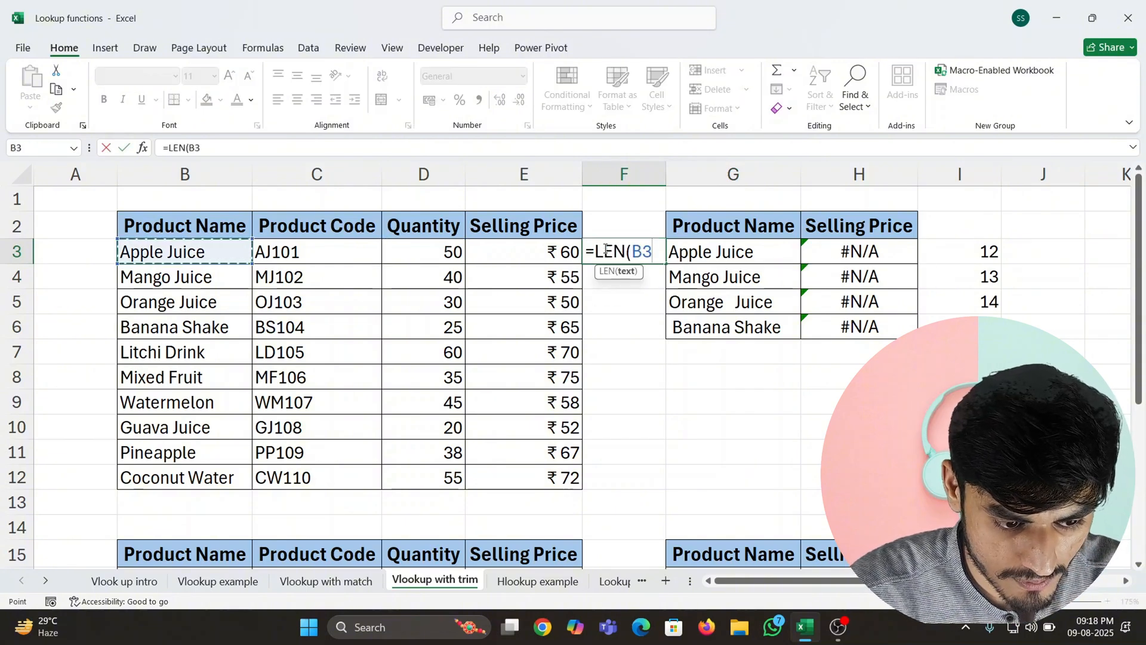
{"action": "key", "text": "ctrl+shift+Down"}
{"action": "key", "text": "Return"}
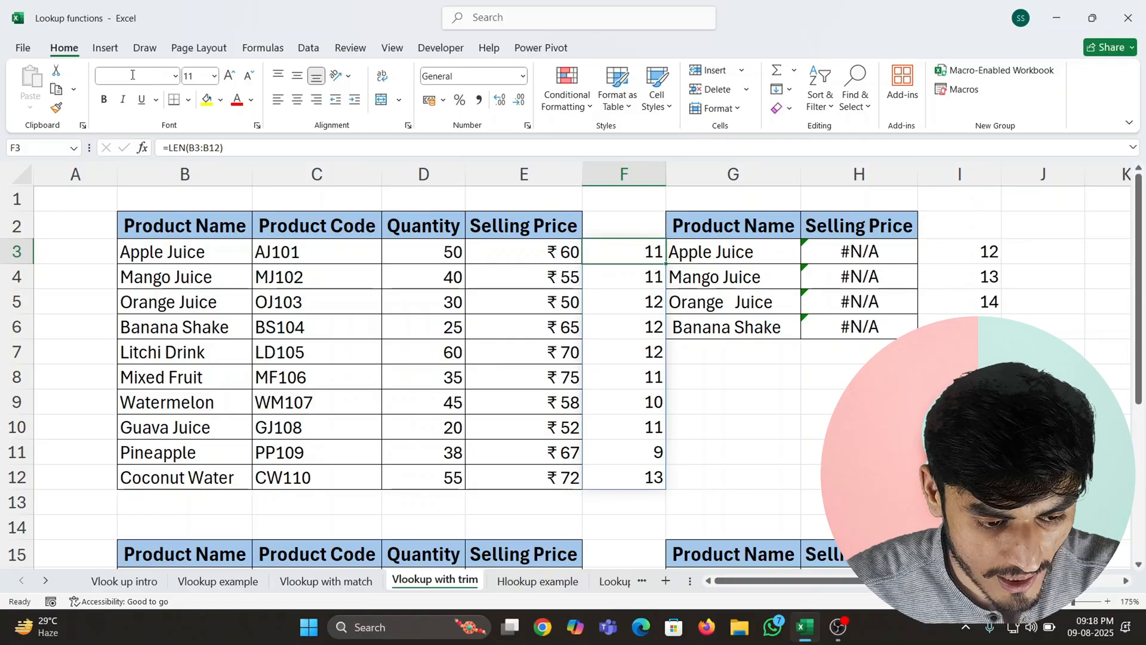
- Compare the character counts of Apple Juice and Mango Juice between the source table and the lookup table
{"action": "left_click", "coordinate": [157, 251]}
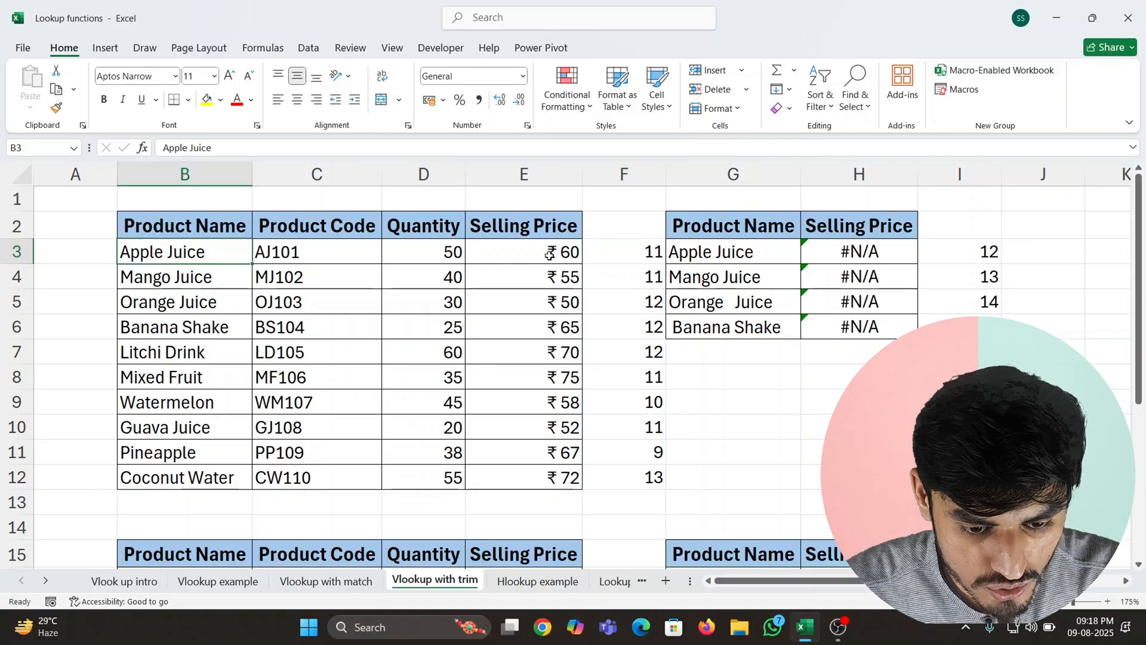
{"action": "left_click", "coordinate": [626, 259]}
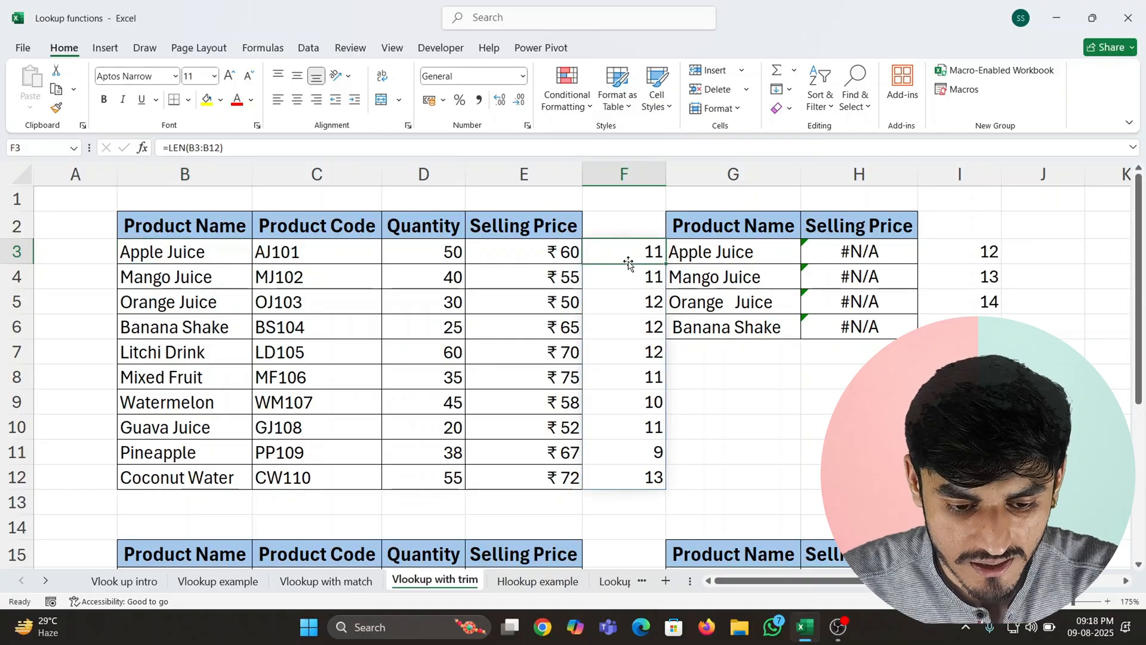
{"action": "left_click", "coordinate": [973, 255]}
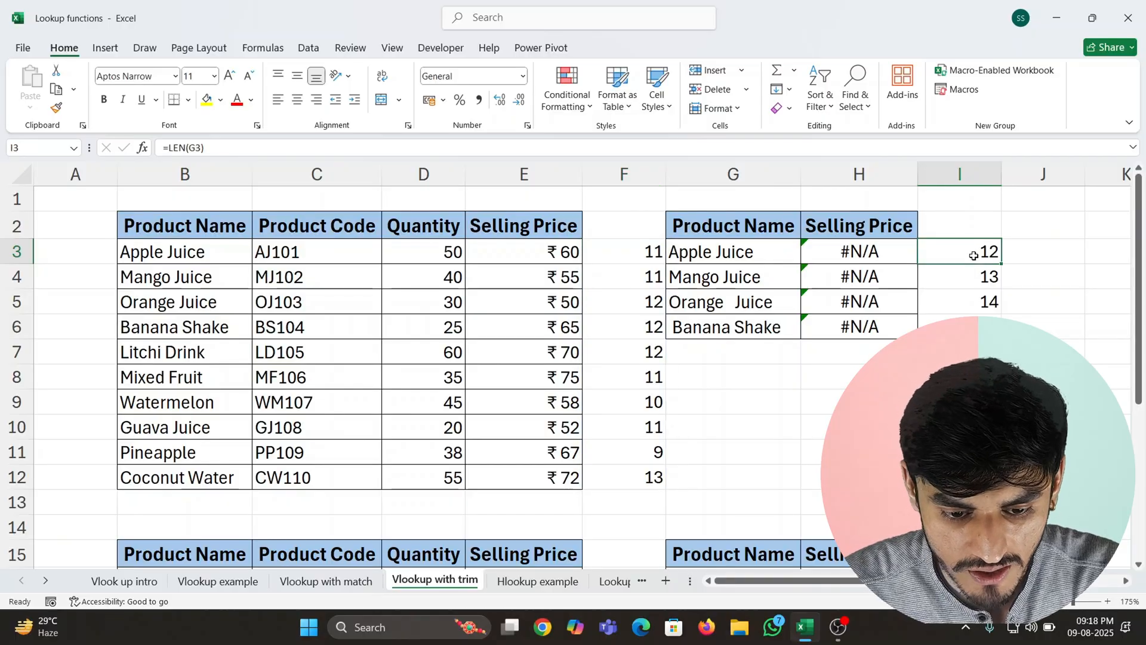
{"action": "left_click", "coordinate": [639, 282]}
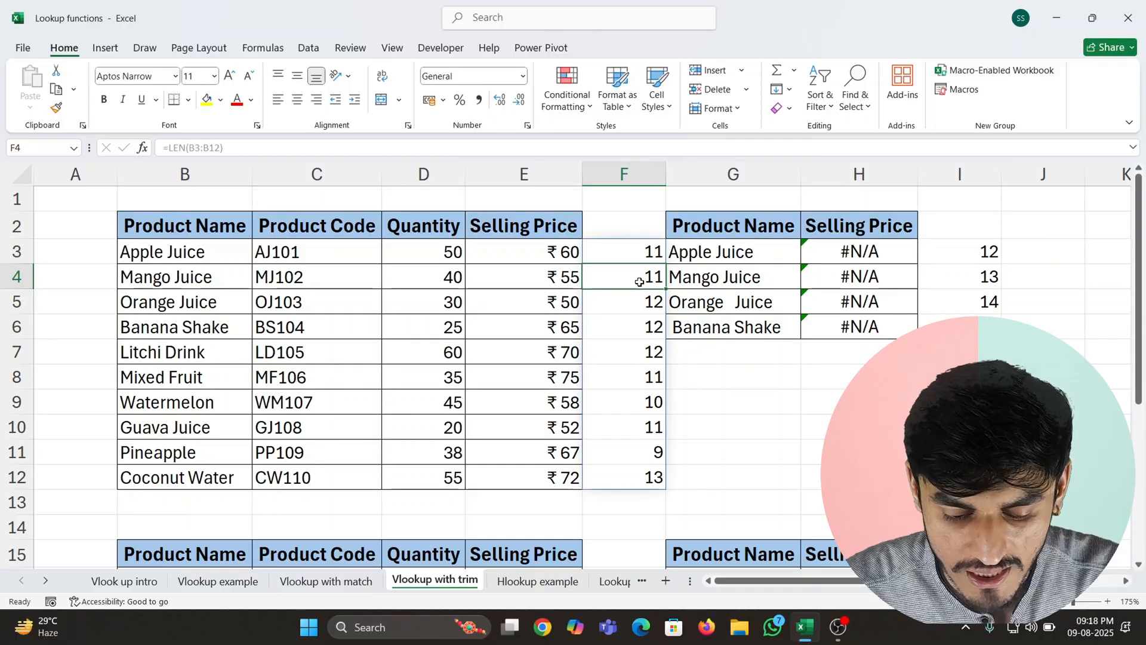
{"action": "left_click", "coordinate": [956, 280]}
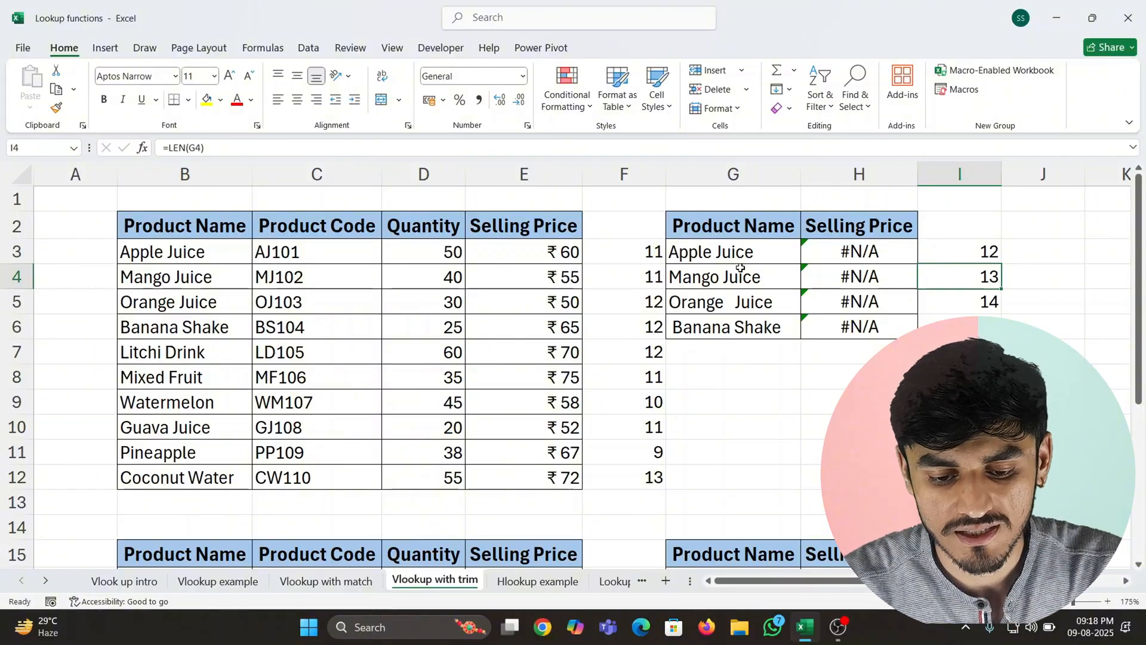
{"action": "key", "text": "Right"}
{"action": "key", "text": "Right"}
{"action": "key", "text": "Left"}
{"action": "key", "text": "Left"}
{"action": "key", "text": "Left"}
{"action": "key", "text": "Up"}
{"action": "key", "text": "Up"}
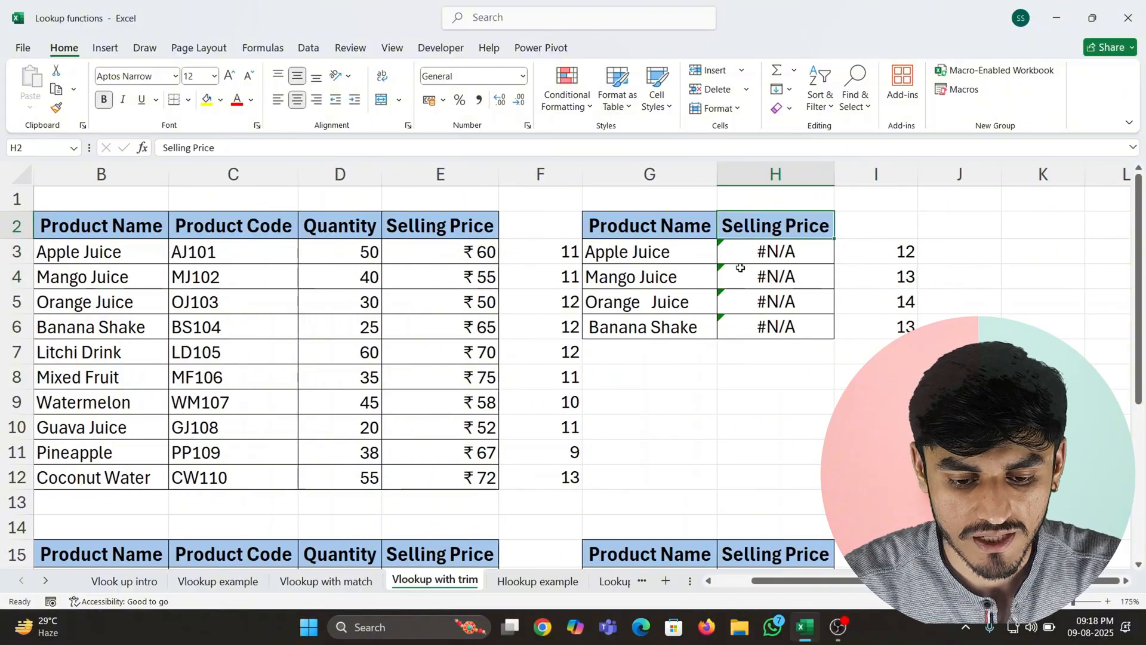
- Clear the existing selling price lookup formulas from H3:H6 in the first lookup table
{"action": "key", "text": "Down"}
{"action": "key", "text": "shift+Down"}
{"action": "key", "text": "shift+Down"}
{"action": "key", "text": "shift+Down"}
{"action": "key", "text": "Delete"}
{"action": "key", "text": "Left"}
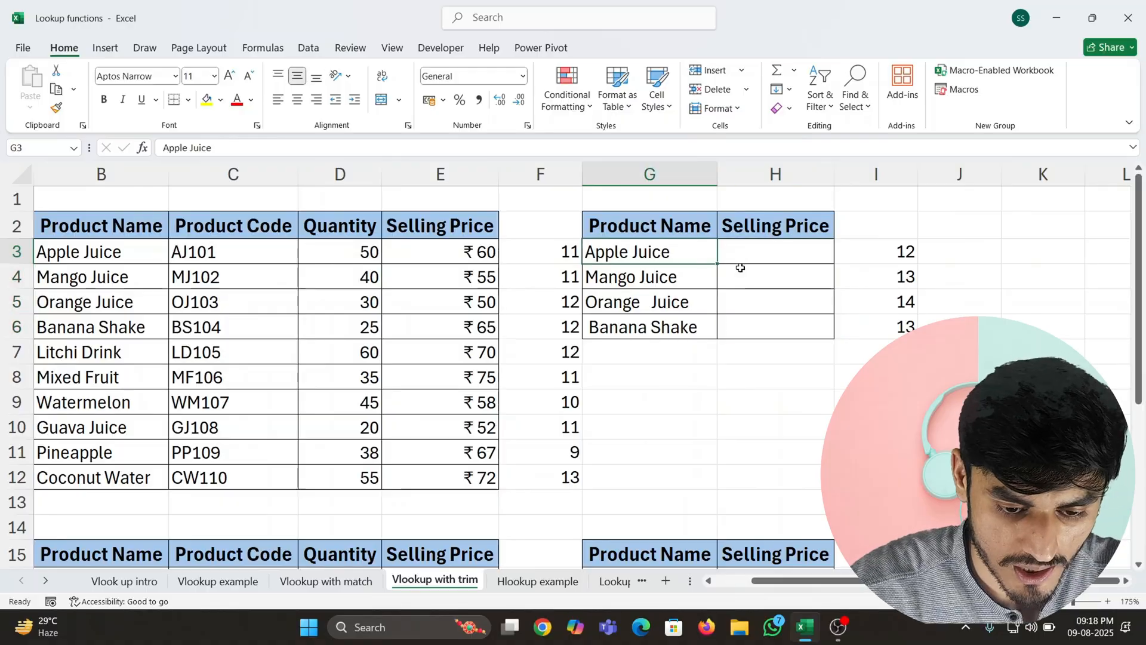
- Delete the LEN character counts in F3:F12 beside the first source table
{"action": "key", "text": "Down"}
{"action": "key", "text": "Right"}
{"action": "key", "text": "Up"}
{"action": "key", "text": "Left"}
{"action": "key", "text": "Left"}
{"action": "key", "text": "ctrl+shift+Down"}
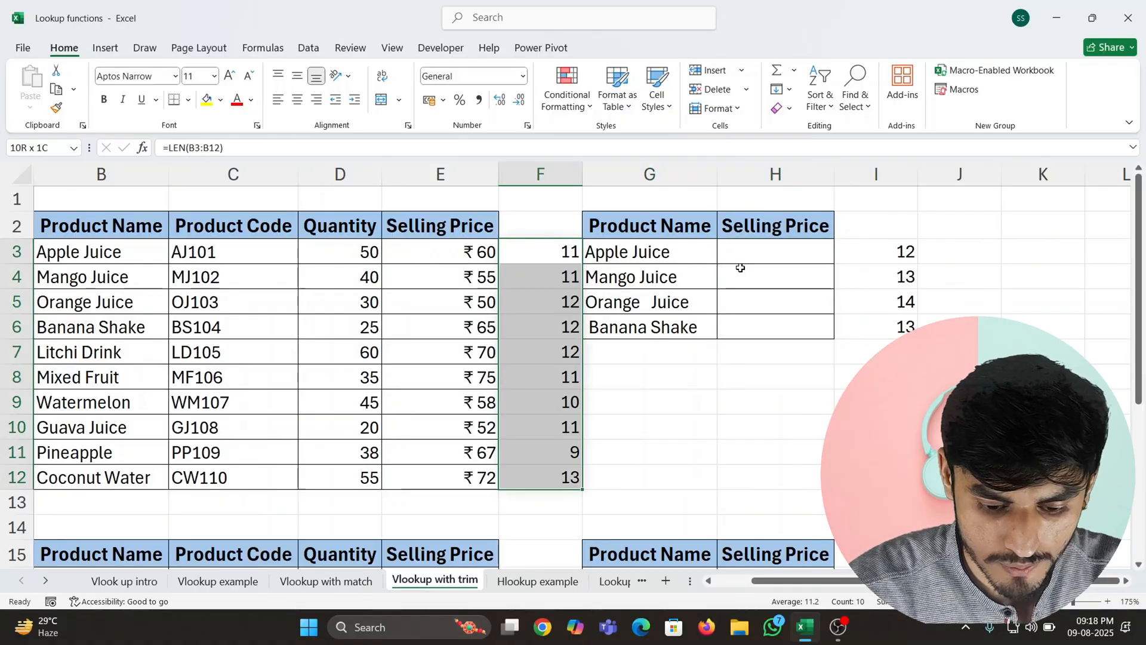
{"action": "key", "text": "Delete"}
- Delete the LEN character counts in I3:I6 beside the first lookup table
{"action": "key", "text": "Right"}
{"action": "key", "text": "Right"}
{"action": "key", "text": "Right"}
{"action": "key", "text": "shift+Down"}
{"action": "key", "text": "shift+Down"}
{"action": "key", "text": "shift+Down"}
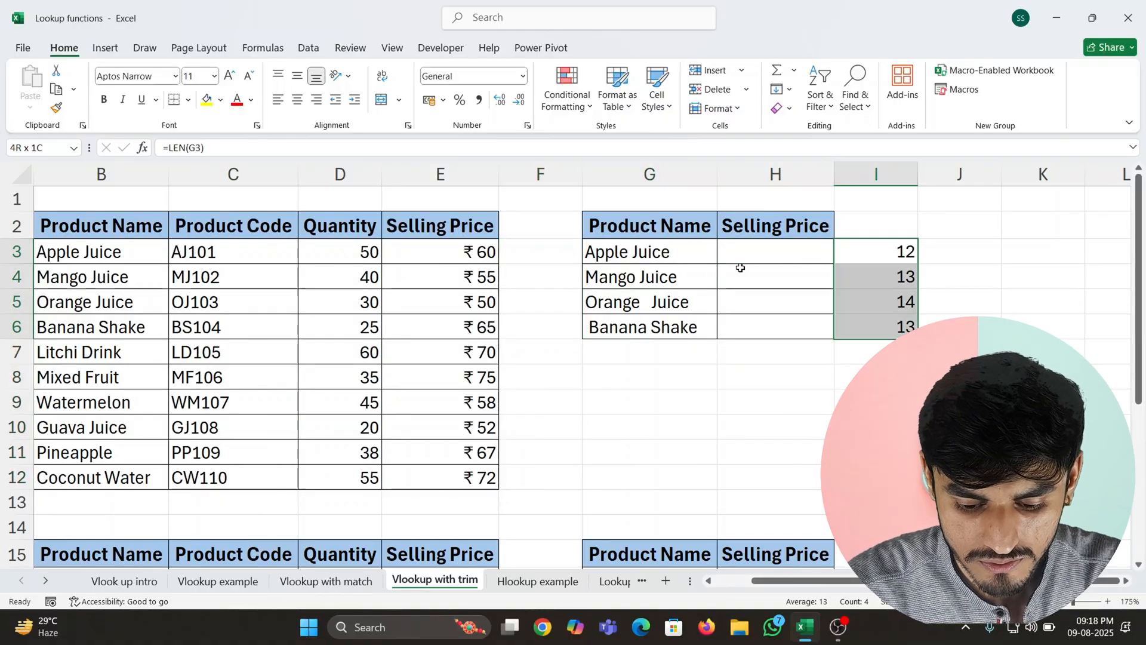
{"action": "key", "text": "Delete"}
- Begin a VLOOKUP formula in H3 that uses TRIM(G3) as its lookup value
{"action": "key", "text": "Left"}
{"action": "type", "text": "=vl"}
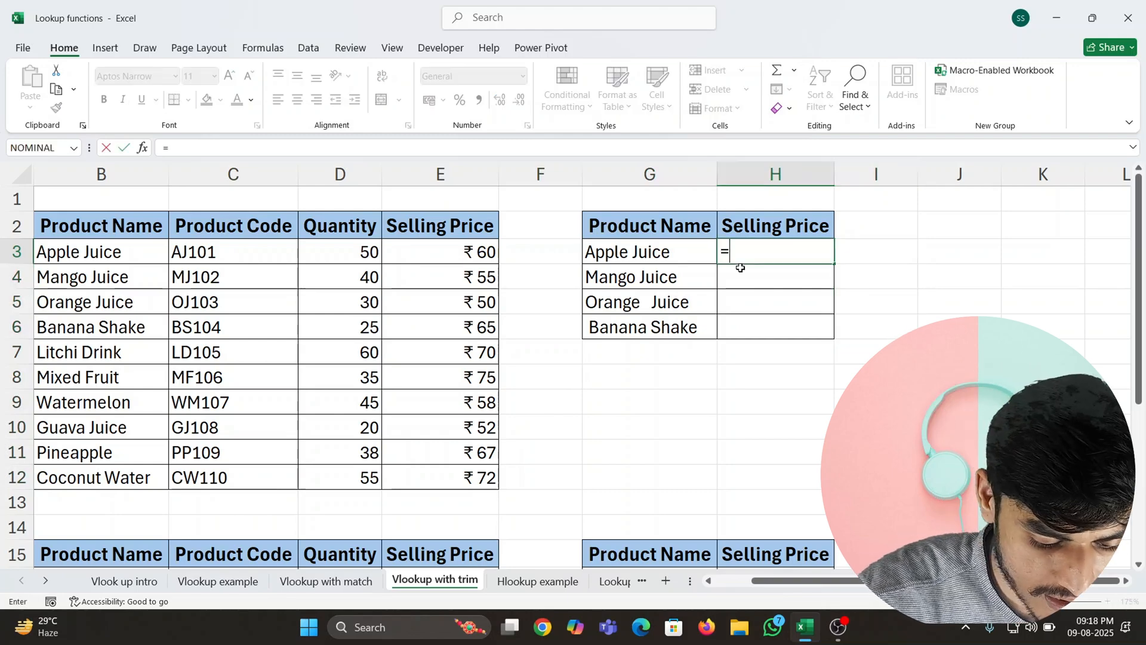
{"action": "key", "text": "Tab"}
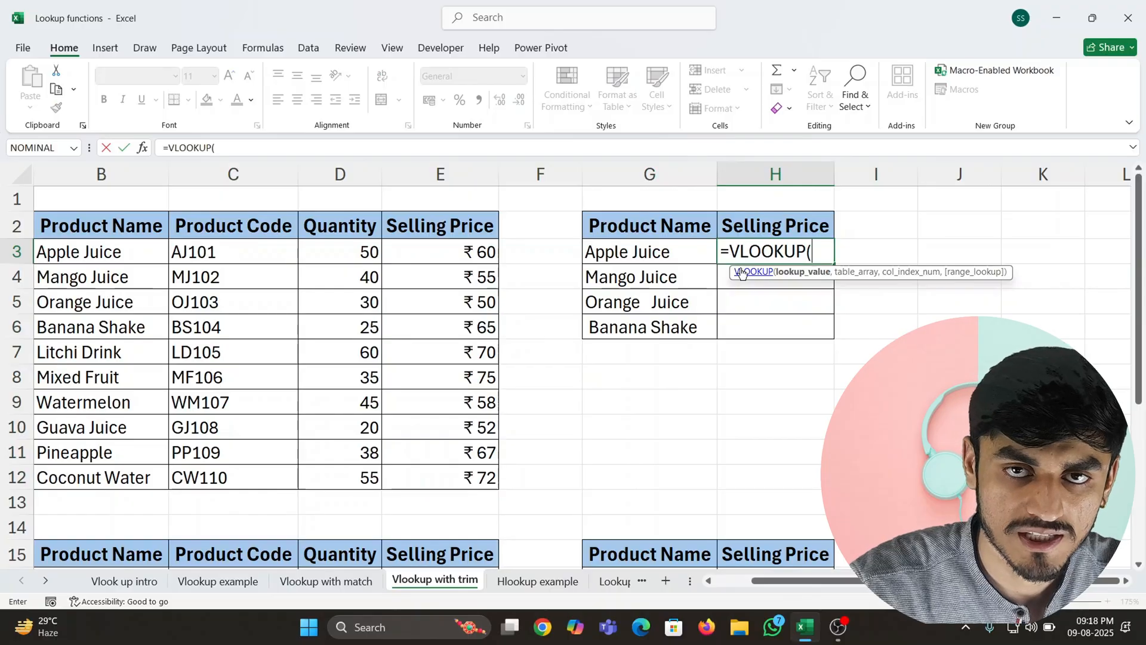
{"action": "type", "text": "tri"}
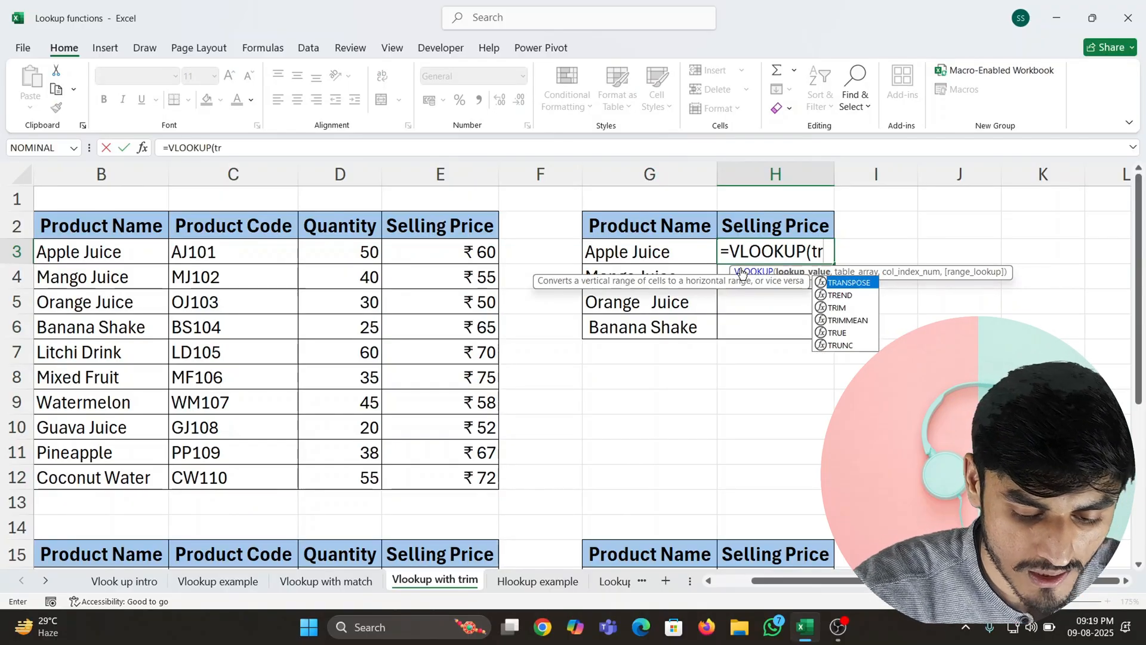
{"action": "key", "text": "Tab"}
{"action": "key", "text": "Left"}
{"action": "key", "text": "Left"}
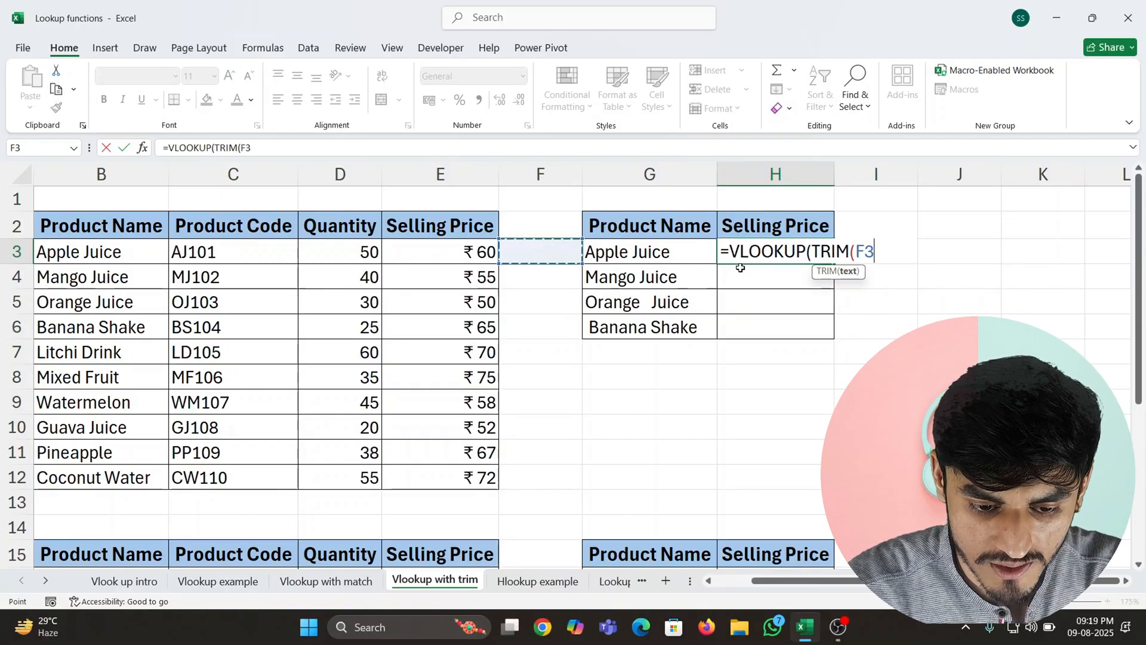
{"action": "key", "text": "Right"}
{"action": "type", "text": ","}
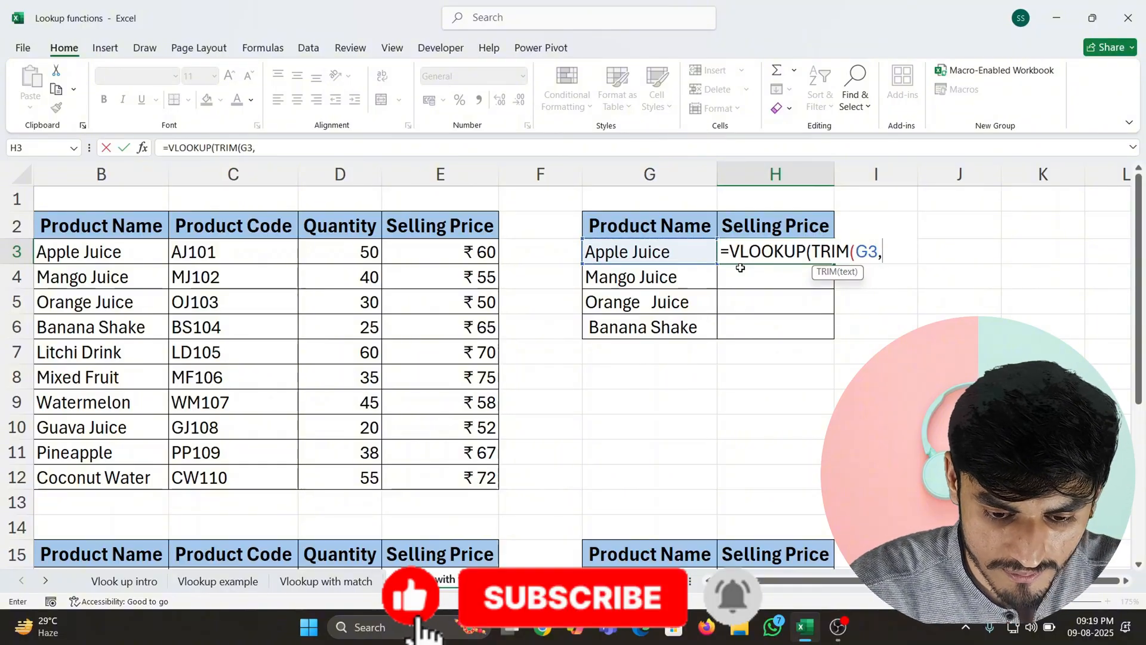
{"action": "key", "text": "BackSpace"}
{"action": "type", "text": "),"}
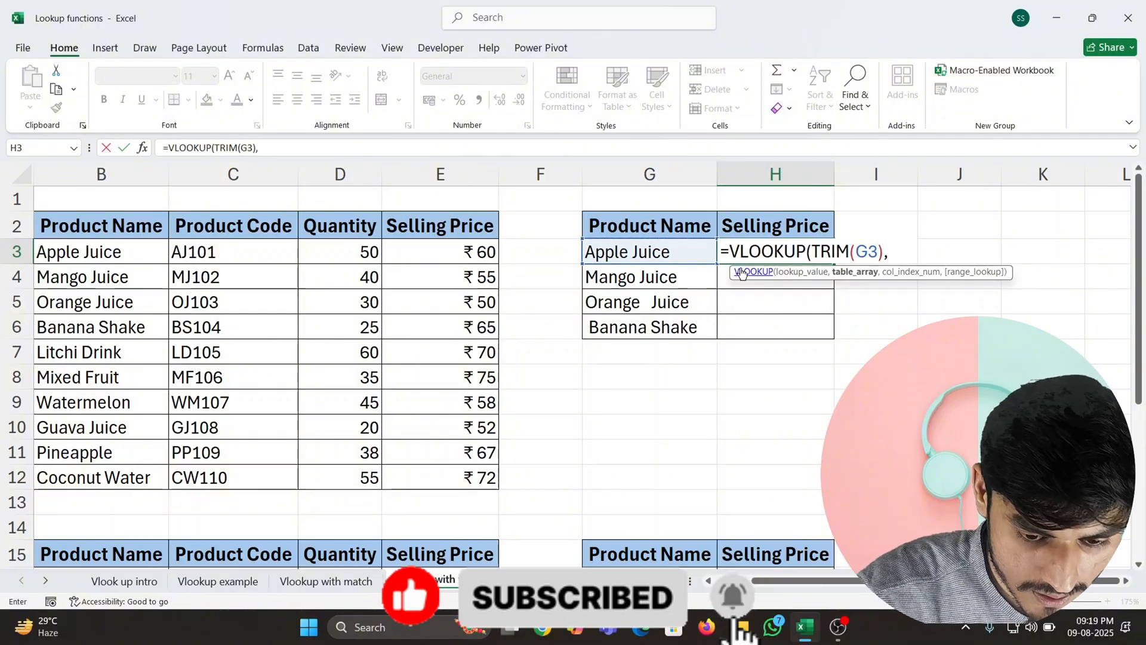
- Complete the H3 VLOOKUP with the absolute table range $B$2:$E$12, column index 4 and exact match 0
{"action": "key", "text": "Left"}
{"action": "key", "text": "Left"}
{"action": "key", "text": "Left"}
{"action": "key", "text": "Left"}
{"action": "key", "text": "Left"}
{"action": "key", "text": "Left"}
{"action": "key", "text": "Right"}
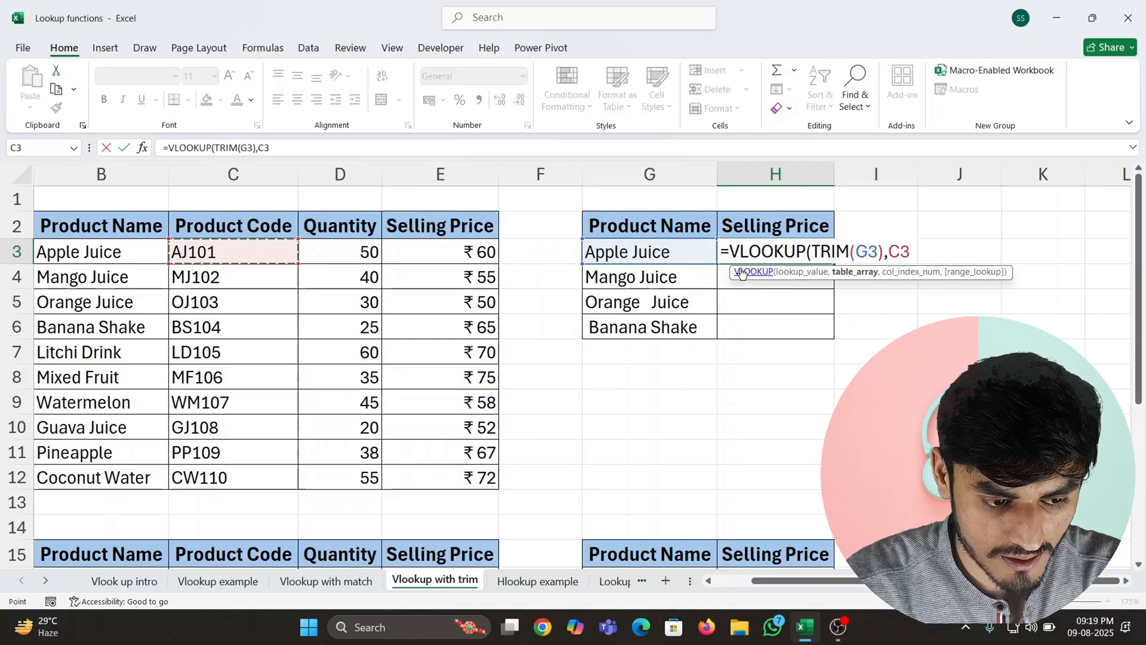
{"action": "key", "text": "Left"}
{"action": "key", "text": "Up"}
{"action": "key", "text": "ctrl+shift+Right"}
{"action": "key", "text": "ctrl+shift+Down"}
{"action": "key", "text": "F4"}
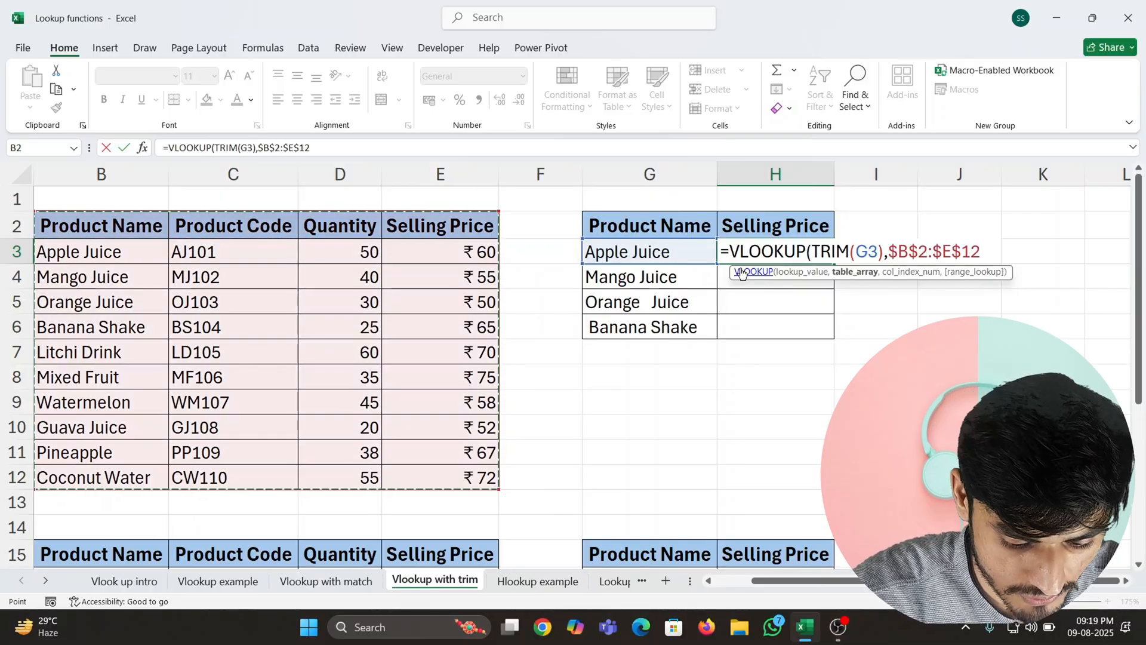
{"action": "type", "text": ","}
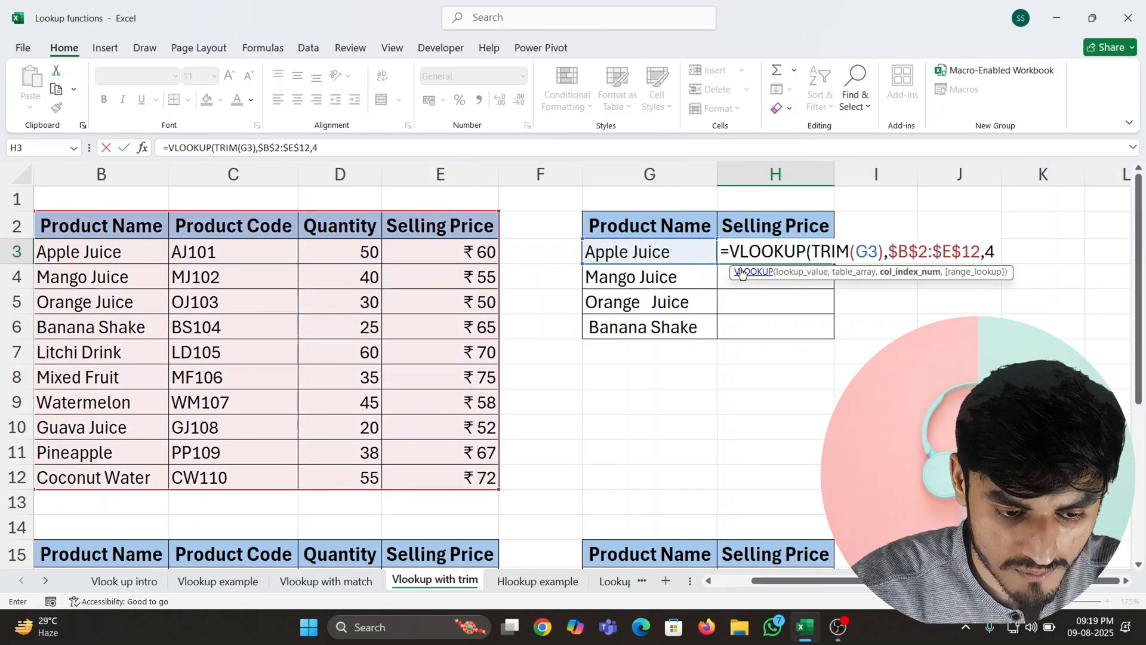
{"action": "type", "text": "4,0)"}
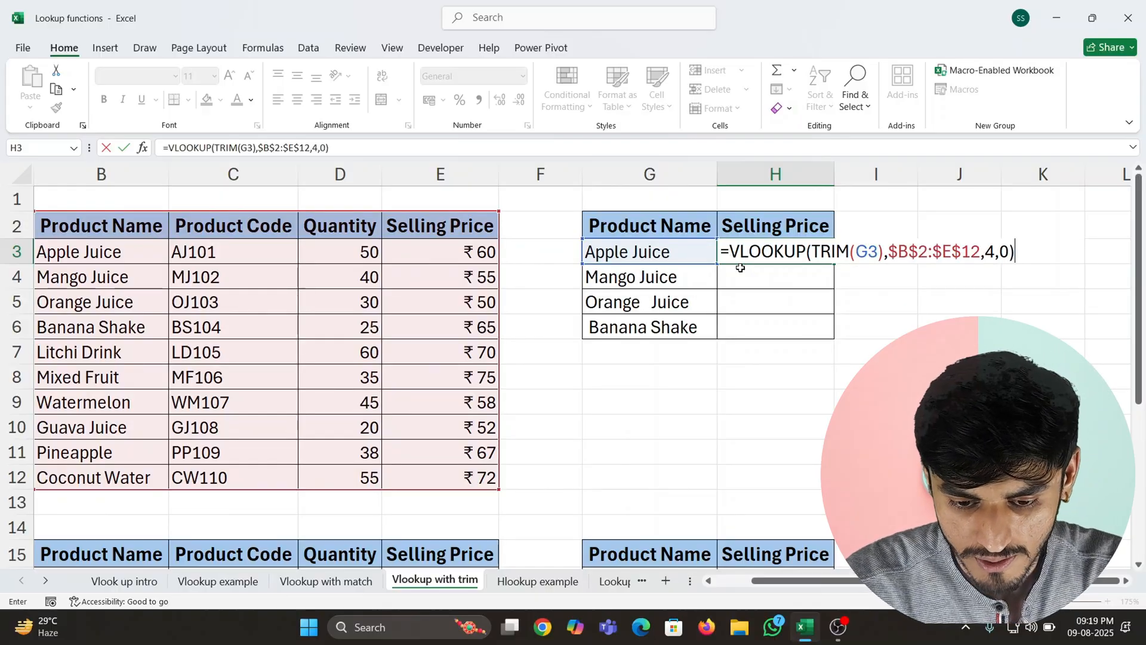
{"action": "key", "text": "ctrl+Return"}
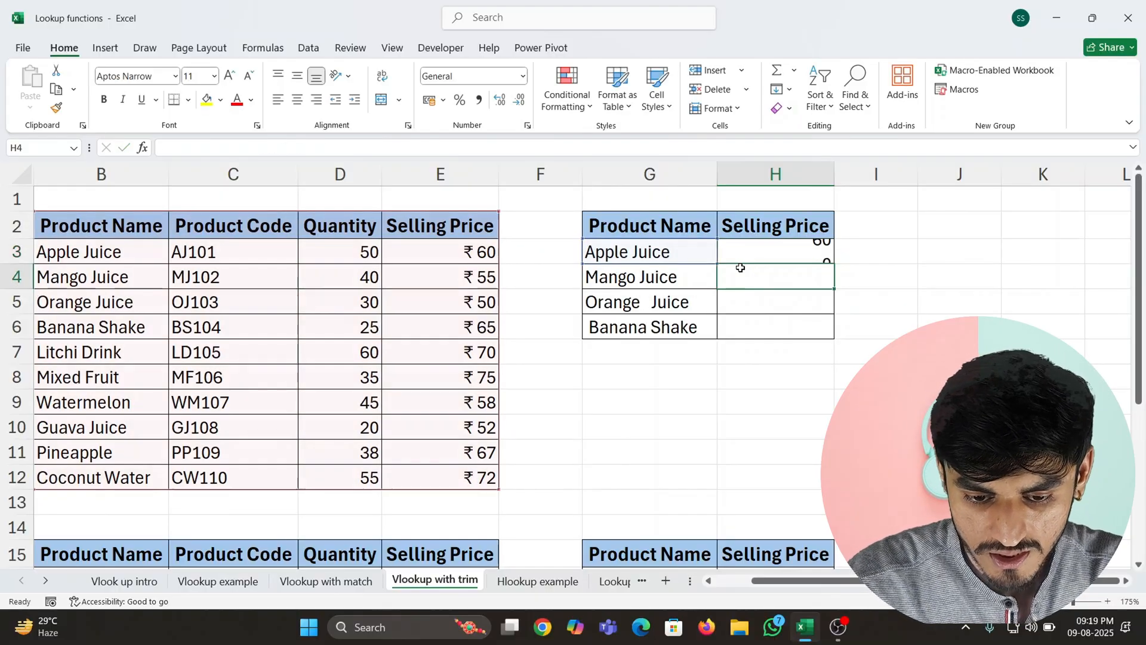
- Copy the TRIM-based VLOOKUP formula from H3 to H4:H6 for the other products
{"action": "key", "text": "ctrl+c"}
{"action": "key", "text": "Down"}
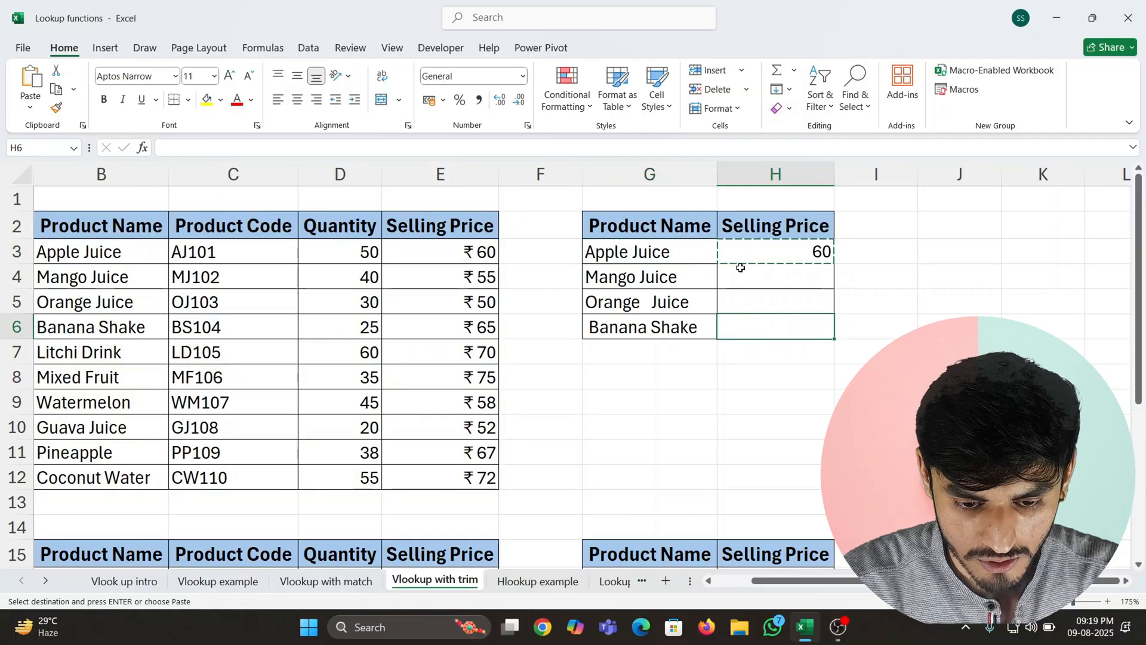
{"action": "key", "text": "shift+Down"}
{"action": "key", "text": "shift+Down"}
{"action": "key", "text": "ctrl+v"}
{"action": "key", "text": "Up"}
{"action": "key", "text": "Up"}
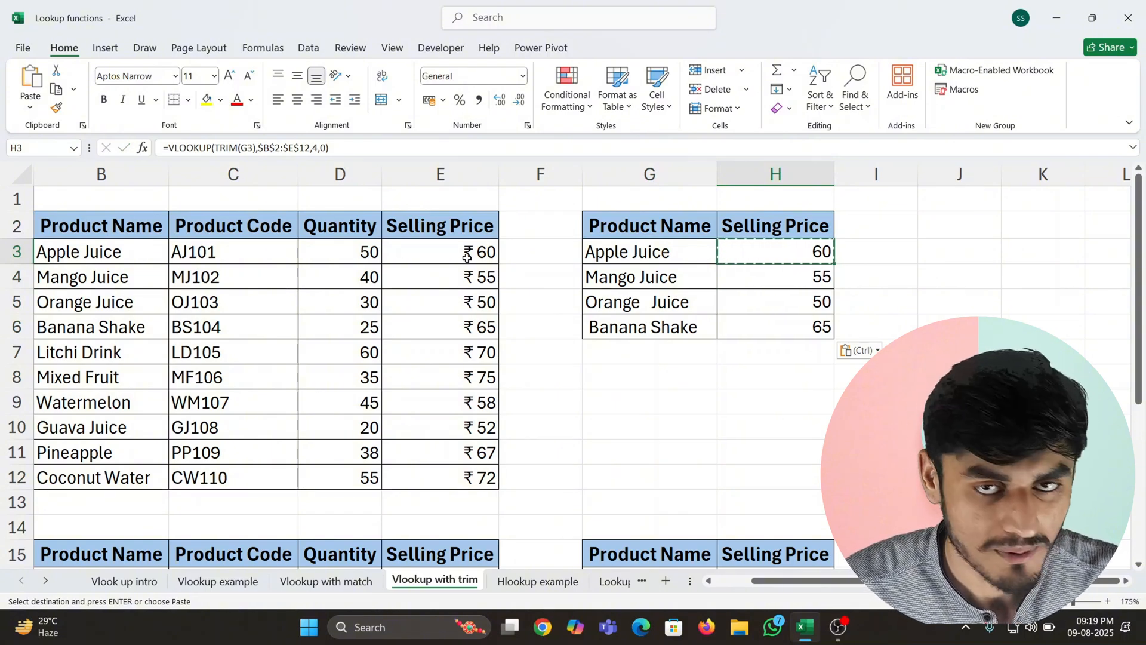
- Compare the returned Mango Juice and Orange Juice prices with the source table's selling prices
{"action": "key", "text": "Down"}
{"action": "key", "text": "Left"}
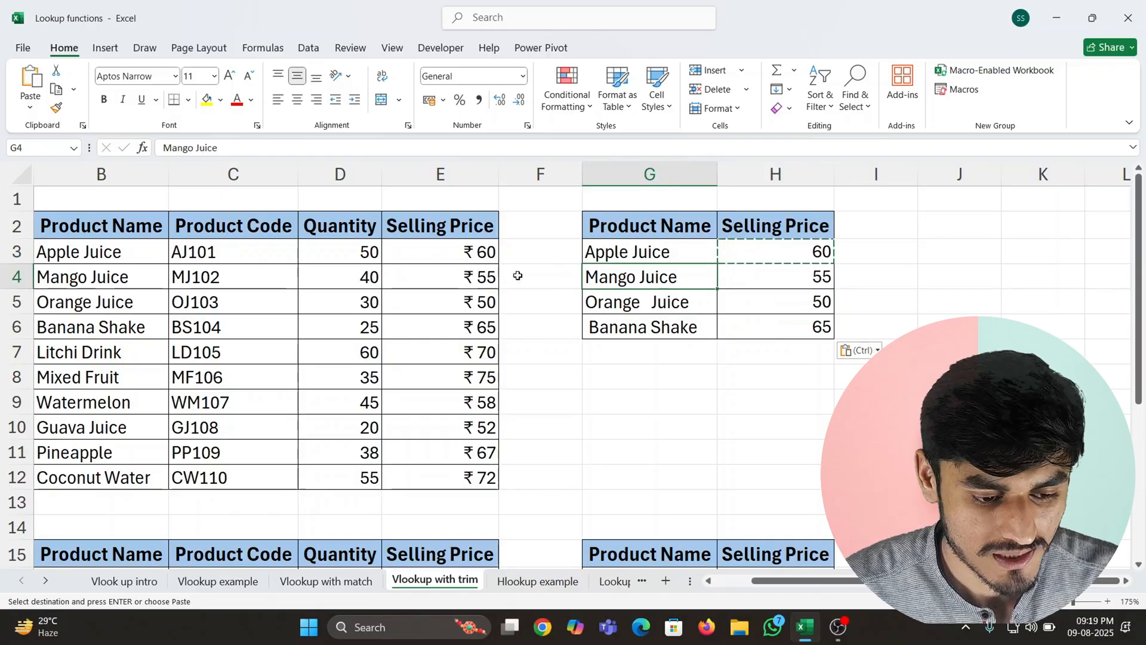
{"action": "left_click", "coordinate": [496, 281]}
{"action": "left_click", "coordinate": [638, 295]}
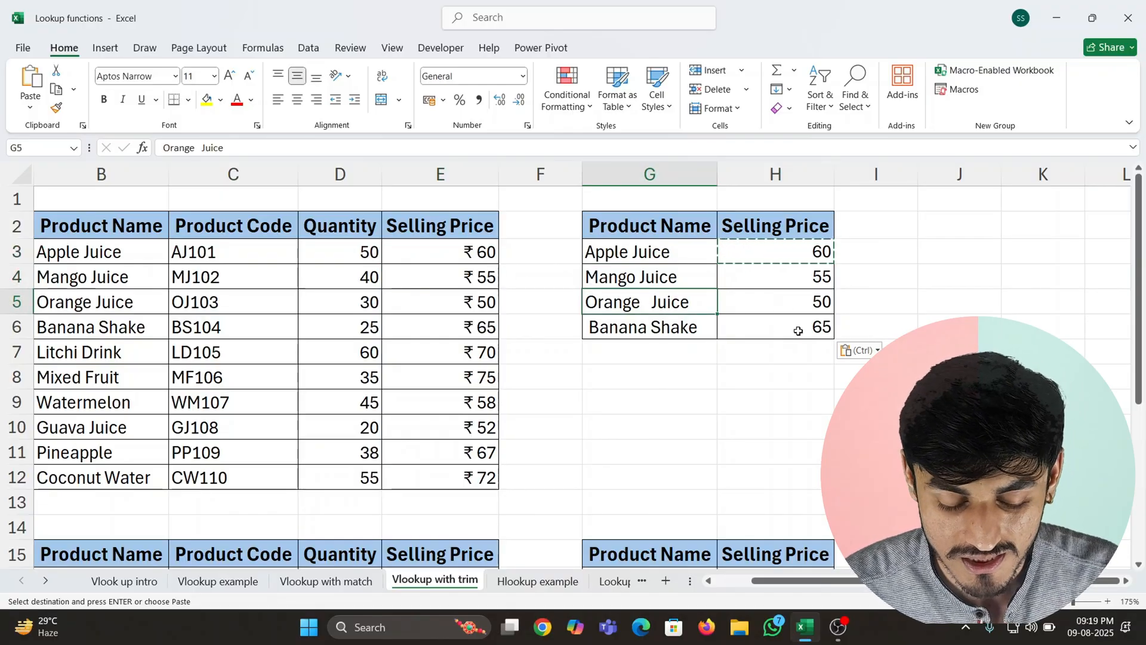
- Inspect the Apple Juice and Mango Juice lookup names in G3 and G4 for trailing spaces
{"action": "scroll", "coordinate": [798, 331], "scroll_direction": "down", "scroll_amount": 2}
{"action": "scroll", "coordinate": [757, 335], "scroll_direction": "up", "scroll_amount": 2}
{"action": "left_click", "coordinate": [684, 251]}
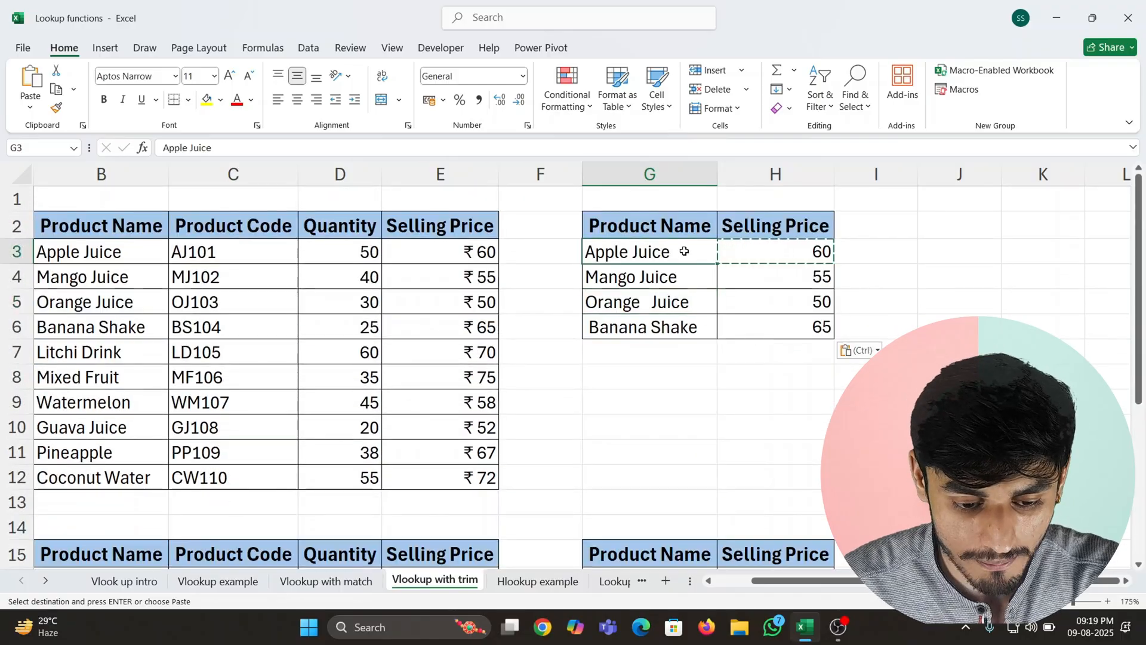
{"action": "double_click", "coordinate": [682, 251]}
{"action": "key", "text": "Return"}
{"action": "key", "text": "Return"}
{"action": "key", "text": "Return"}
{"action": "key", "text": "Return"}
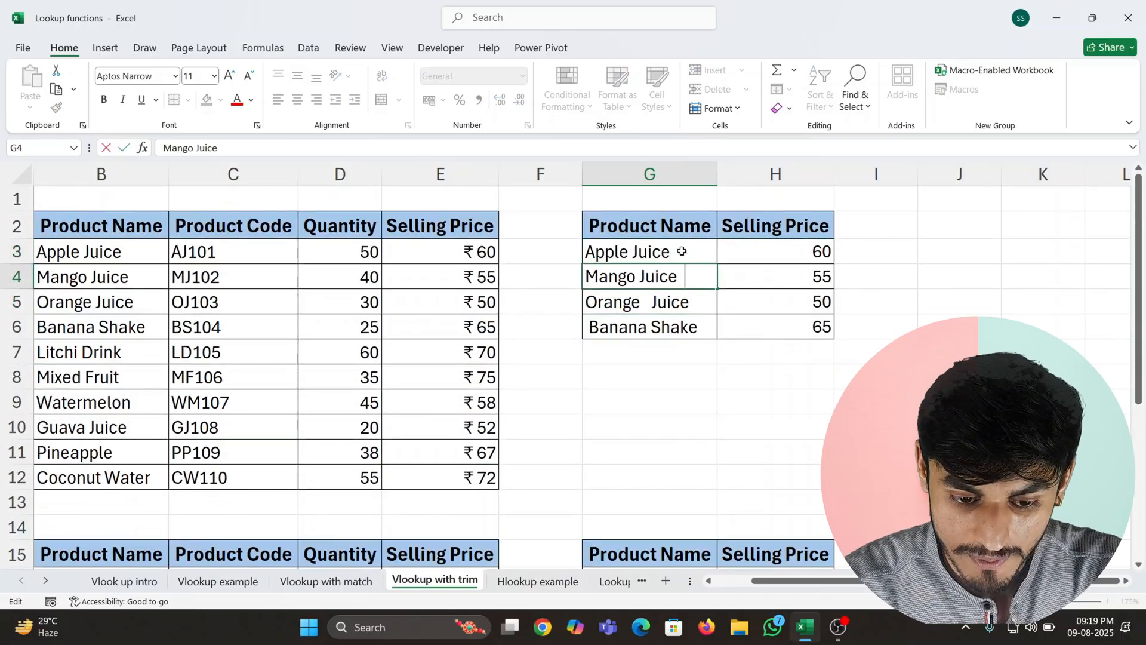
{"action": "key", "text": "Up"}
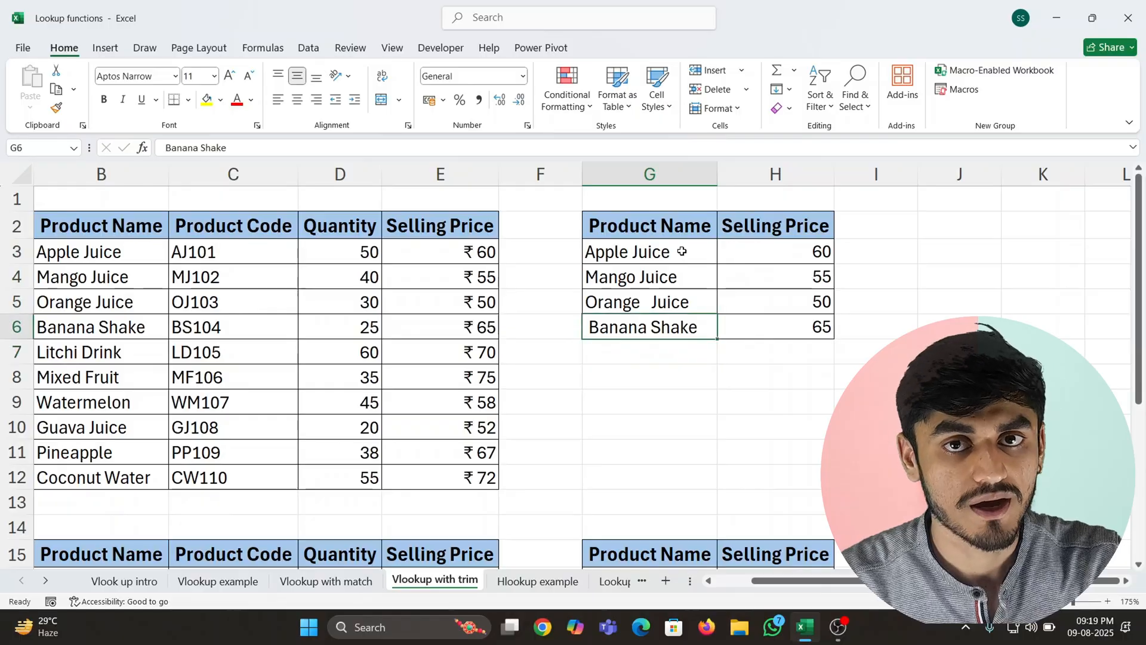
- Review the returned prices in H3:H6 and how the H3 formula applies TRIM to the lookup value
{"action": "key", "text": "Right"}
{"action": "key", "text": "Up"}
{"action": "key", "text": "Up"}
{"action": "key", "text": "Up"}
{"action": "key", "text": "ctrl+shift+Down"}
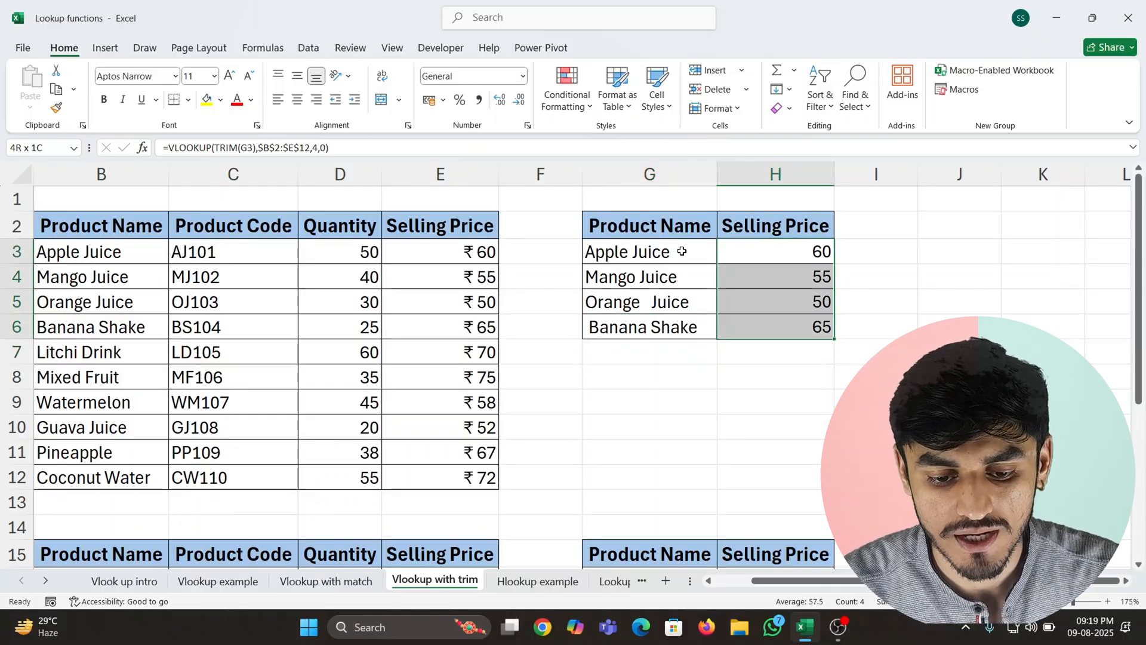
{"action": "key", "text": "Up"}
{"action": "key", "text": "Down"}
{"action": "key", "text": "F2"}
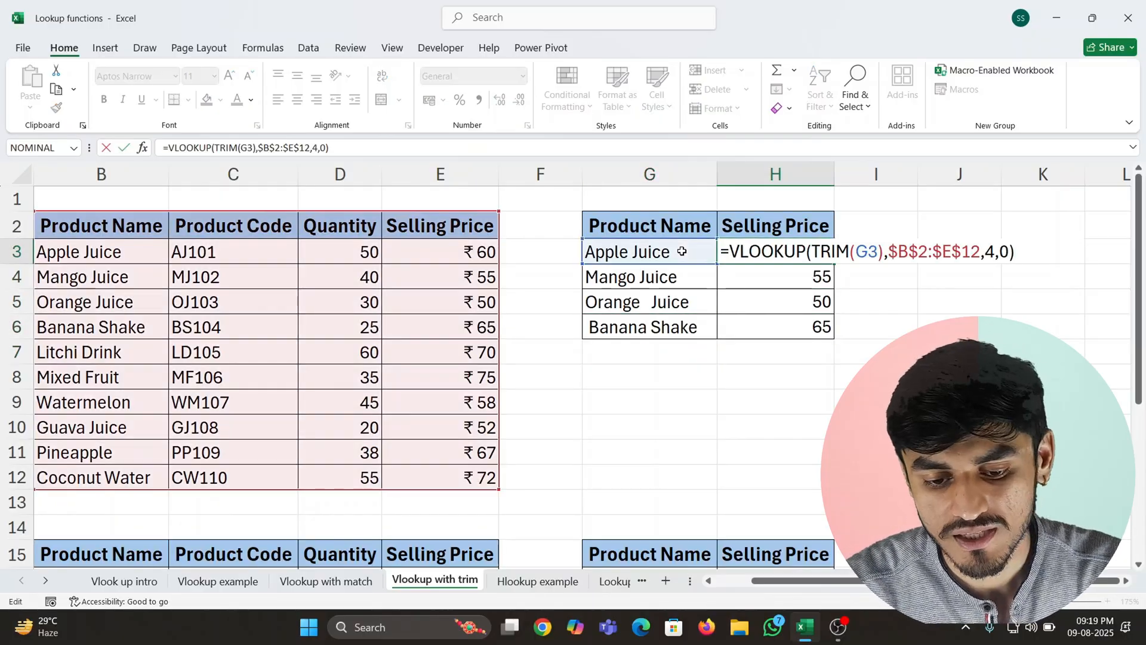
{"action": "key", "text": "Return"}
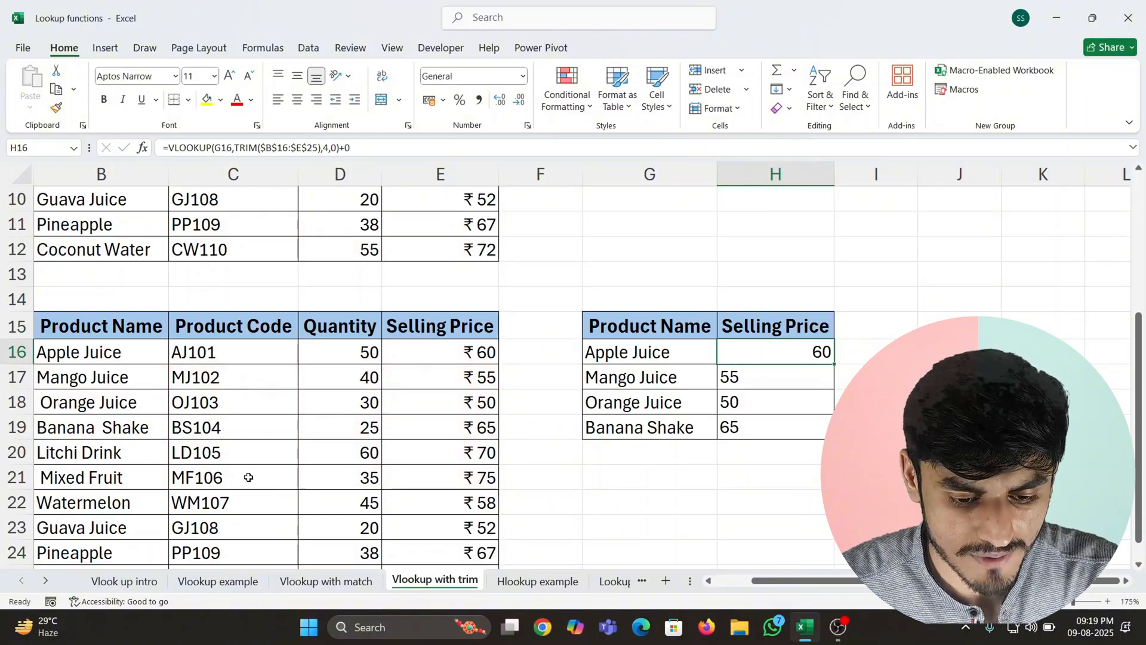
- Clear the existing selling price formulas from H16:H19 in the second lookup table
{"action": "scroll", "coordinate": [499, 494], "scroll_direction": "down", "scroll_amount": 2}
{"action": "scroll", "coordinate": [559, 500], "scroll_direction": "up", "scroll_amount": 2}
{"action": "scroll", "coordinate": [581, 493], "scroll_direction": "down", "scroll_amount": 1}
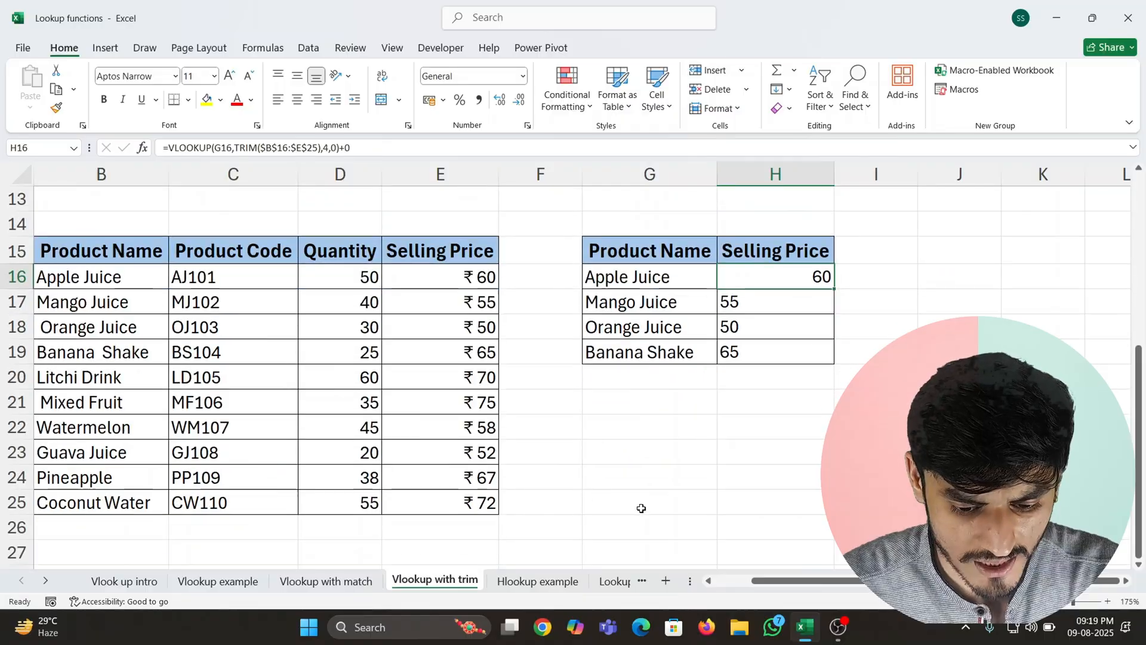
{"action": "left_click_drag", "start_coordinate": [787, 585], "coordinate": [751, 585]}
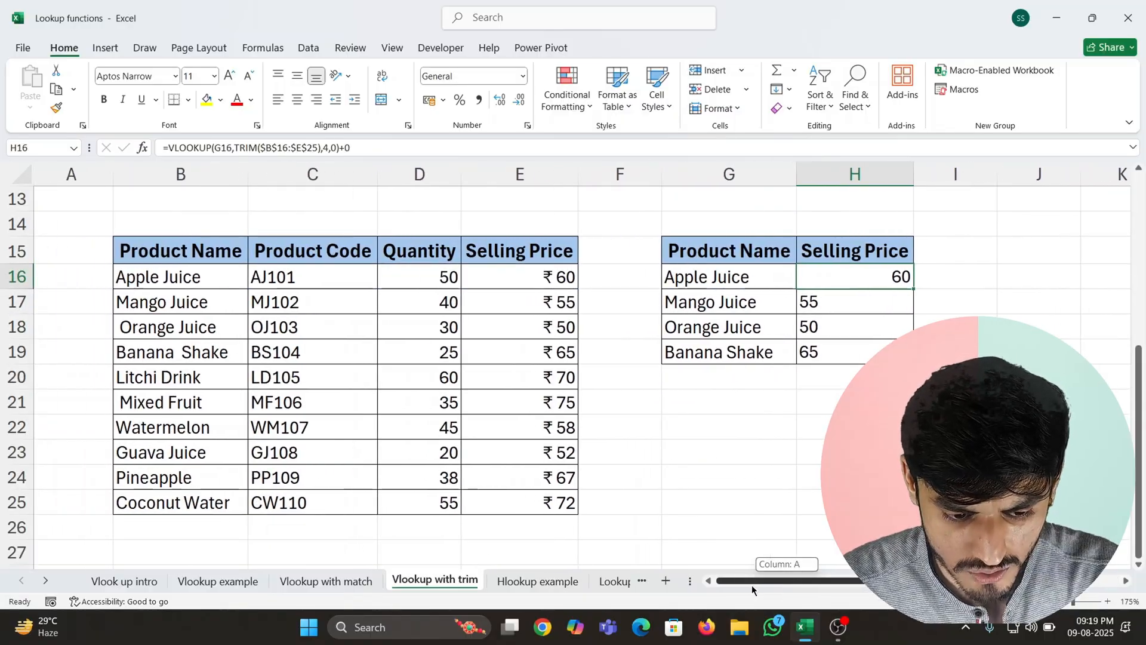
{"action": "left_click", "coordinate": [696, 509]}
{"action": "left_click", "coordinate": [714, 325]}
{"action": "key", "text": "Up"}
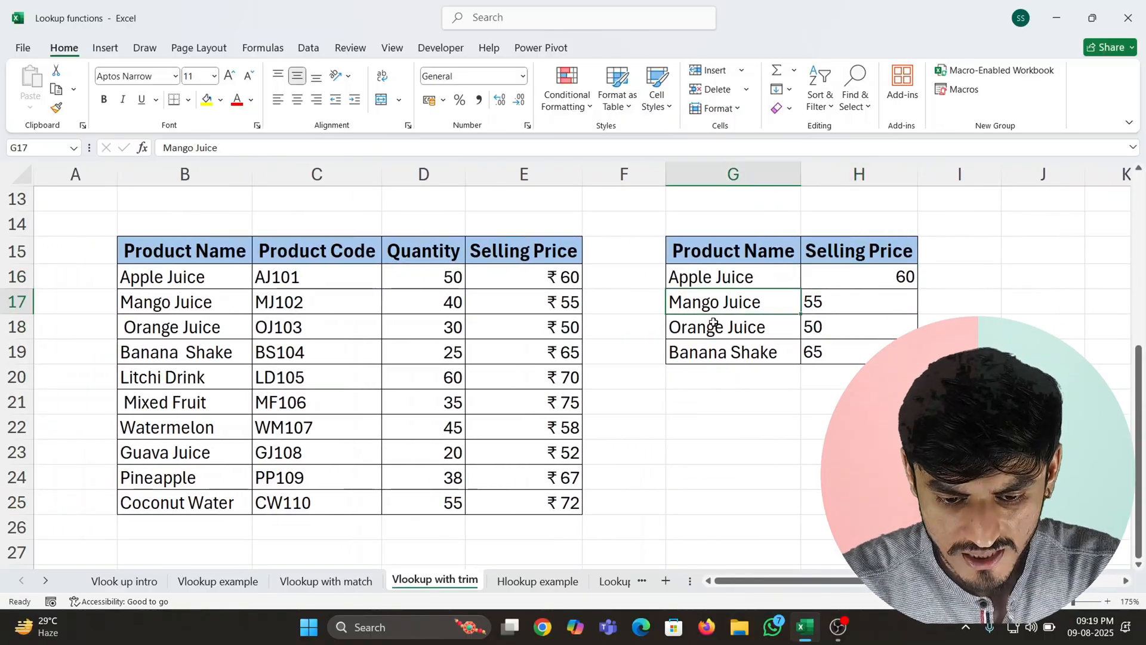
{"action": "key", "text": "Up"}
{"action": "key", "text": "Right"}
{"action": "key", "text": "shift+Down"}
{"action": "key", "text": "shift+Down"}
{"action": "key", "text": "shift+Down"}
{"action": "key", "text": "Delete"}
{"action": "key", "text": "Left"}
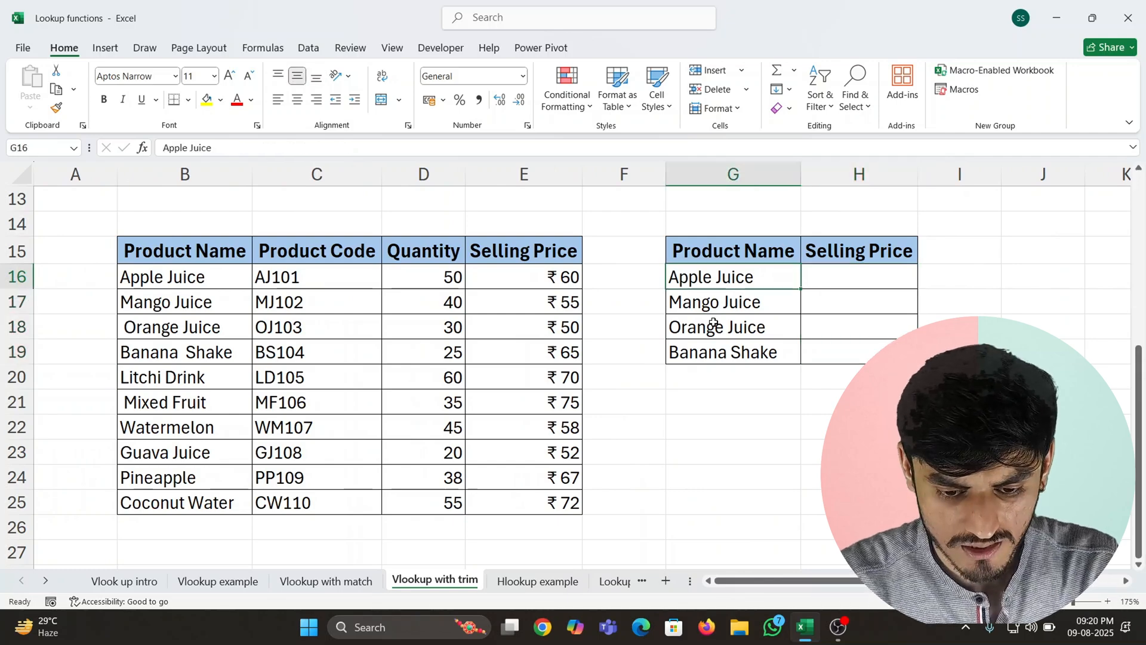
- Count the characters of the second lookup table's product names by entering =LEN(G16:G19) in I16
{"action": "key", "text": "Right"}
{"action": "key", "text": "Left"}
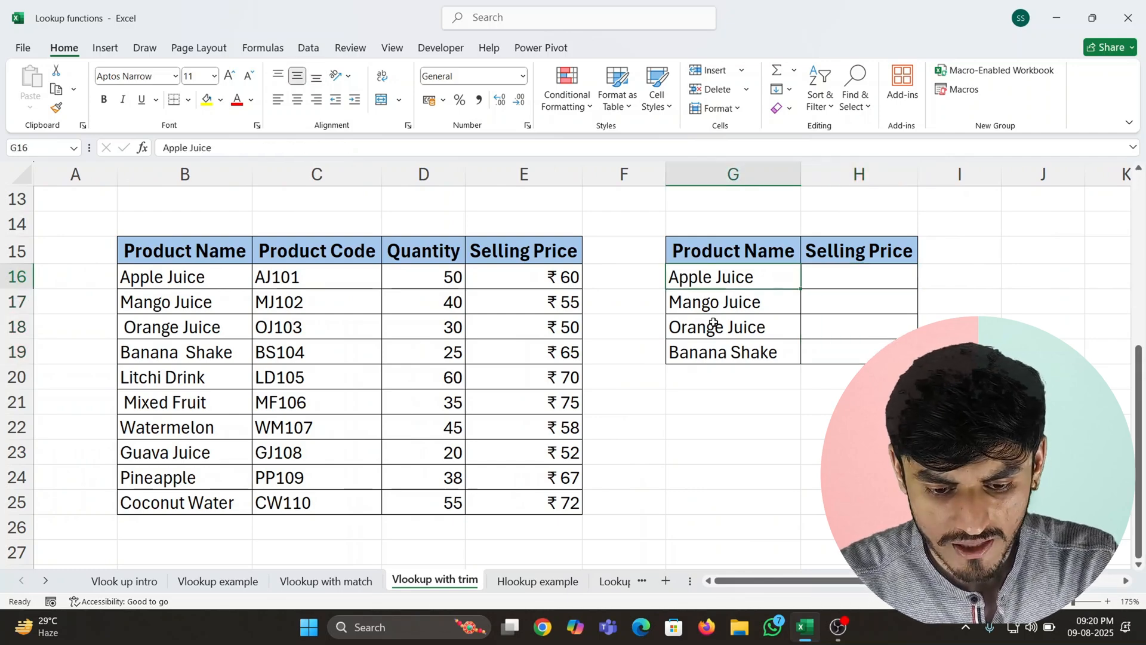
{"action": "key", "text": "Right"}
{"action": "key", "text": "Right"}
{"action": "type", "text": "=le"}
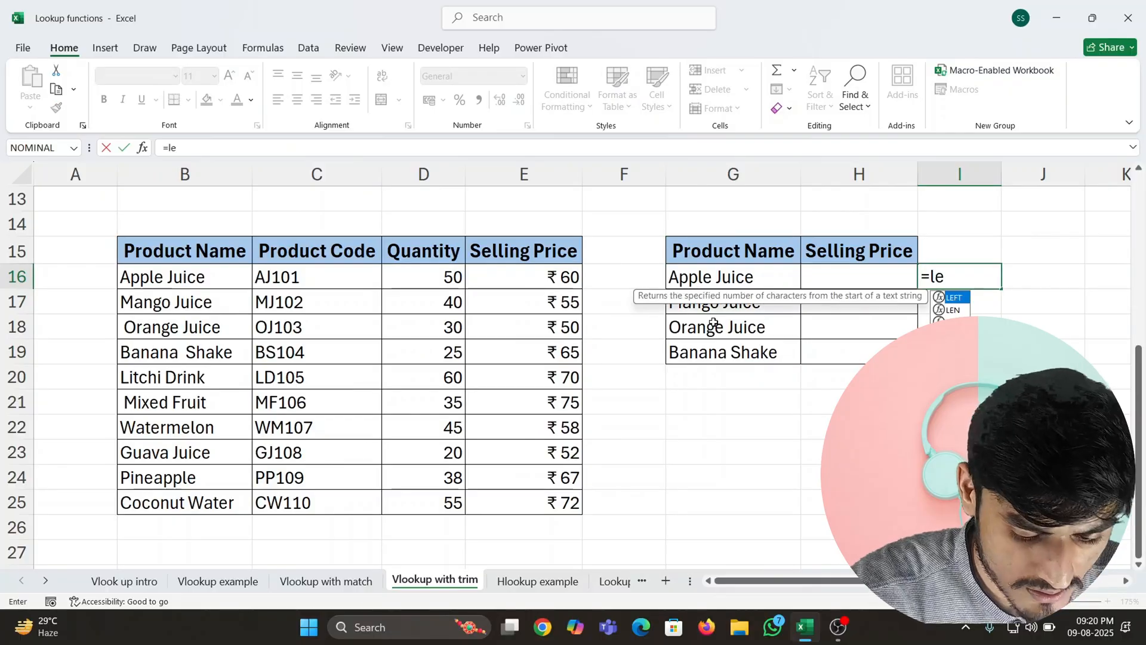
{"action": "key", "text": "Tab"}
{"action": "key", "text": "Left"}
{"action": "key", "text": "Left"}
{"action": "key", "text": "shift+Down"}
{"action": "key", "text": "shift+Down"}
{"action": "key", "text": "shift+Down"}
{"action": "key", "text": "Return"}
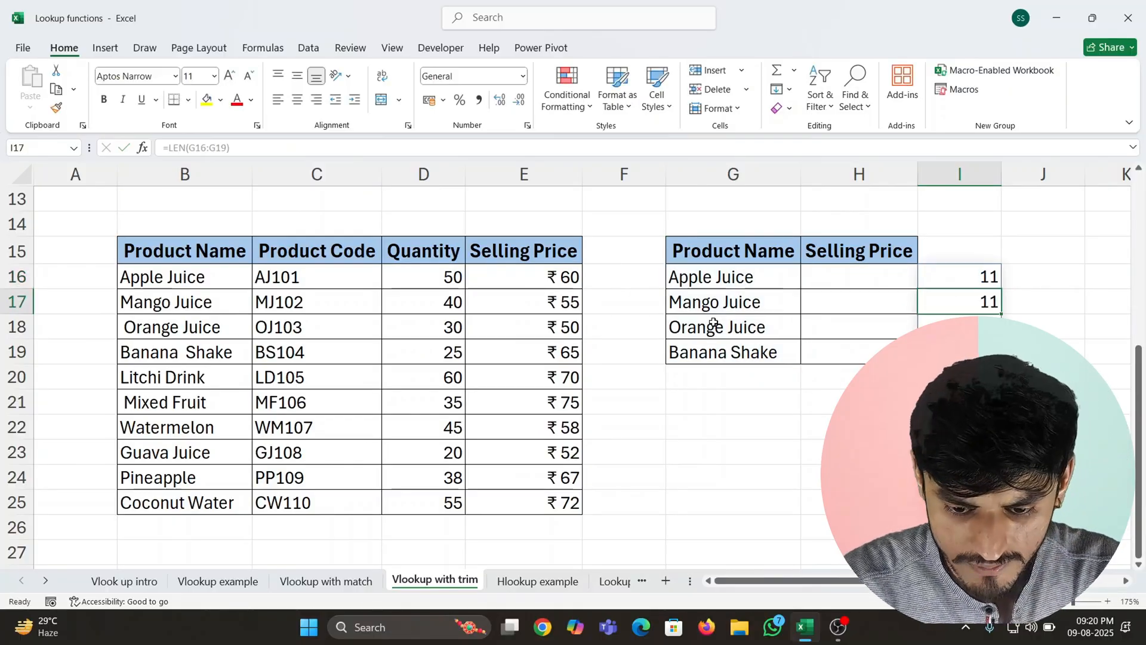
{"action": "key", "text": "Up"}
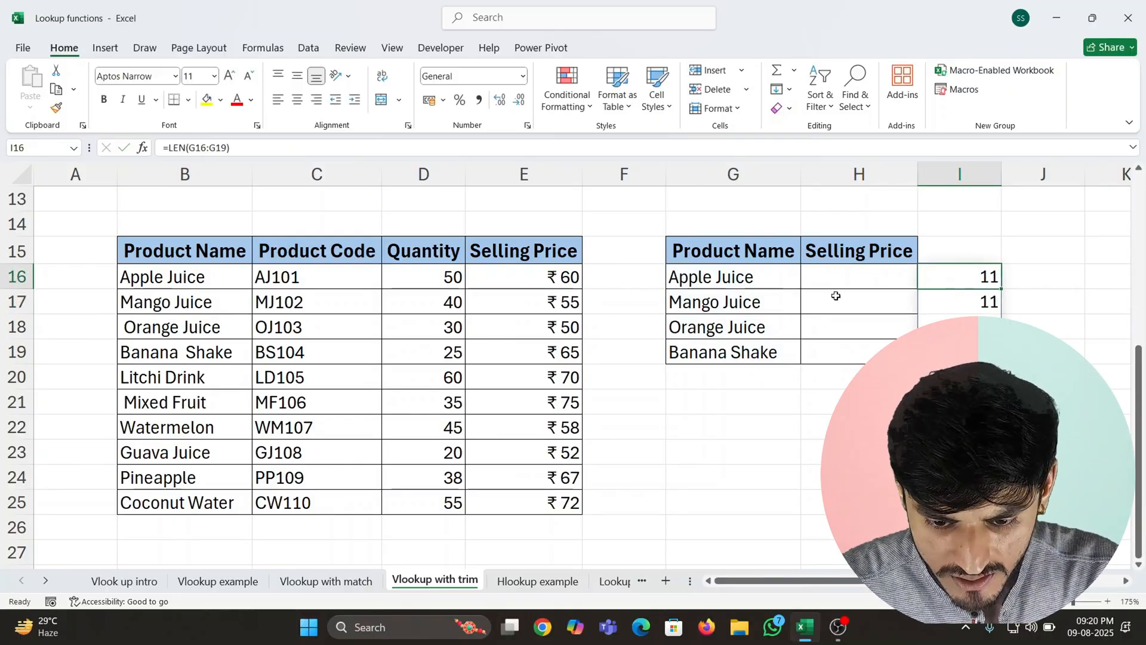
- Count the characters of the second source table's product names by entering =LEN(B16:B25) in F16
{"action": "left_click", "coordinate": [614, 278]}
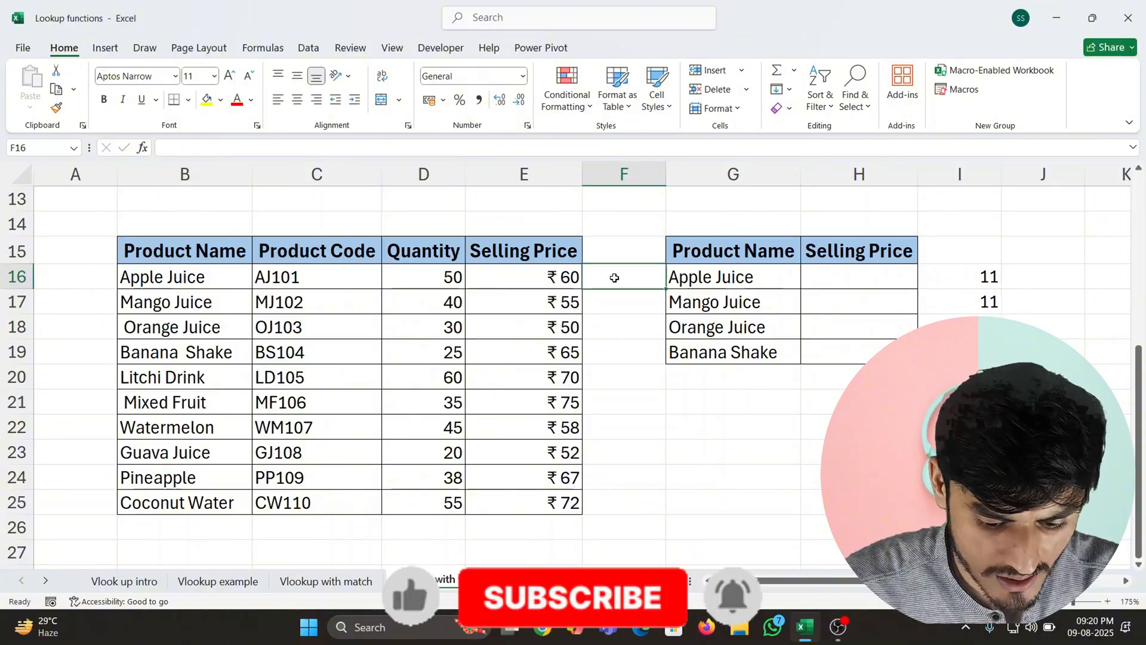
{"action": "type", "text": "=len"}
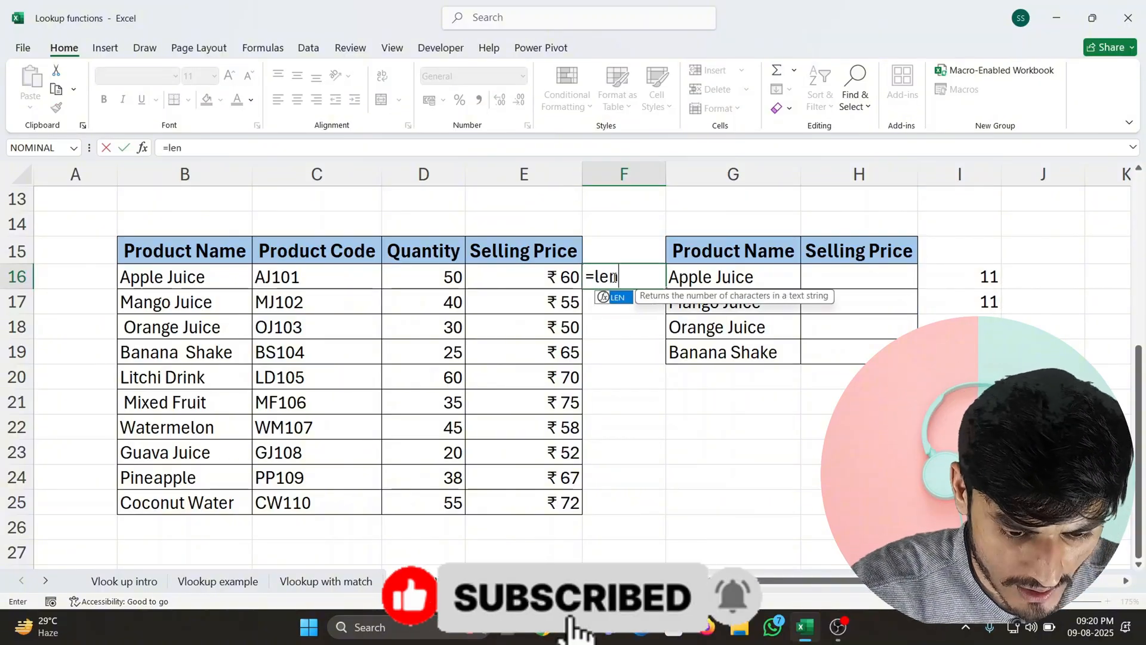
{"action": "key", "text": "Tab"}
{"action": "key", "text": "Left"}
{"action": "key", "text": "Left"}
{"action": "key", "text": "Left"}
{"action": "key", "text": "Left"}
{"action": "key", "text": "ctrl+shift+Down"}
{"action": "key", "text": "ctrl+Return"}
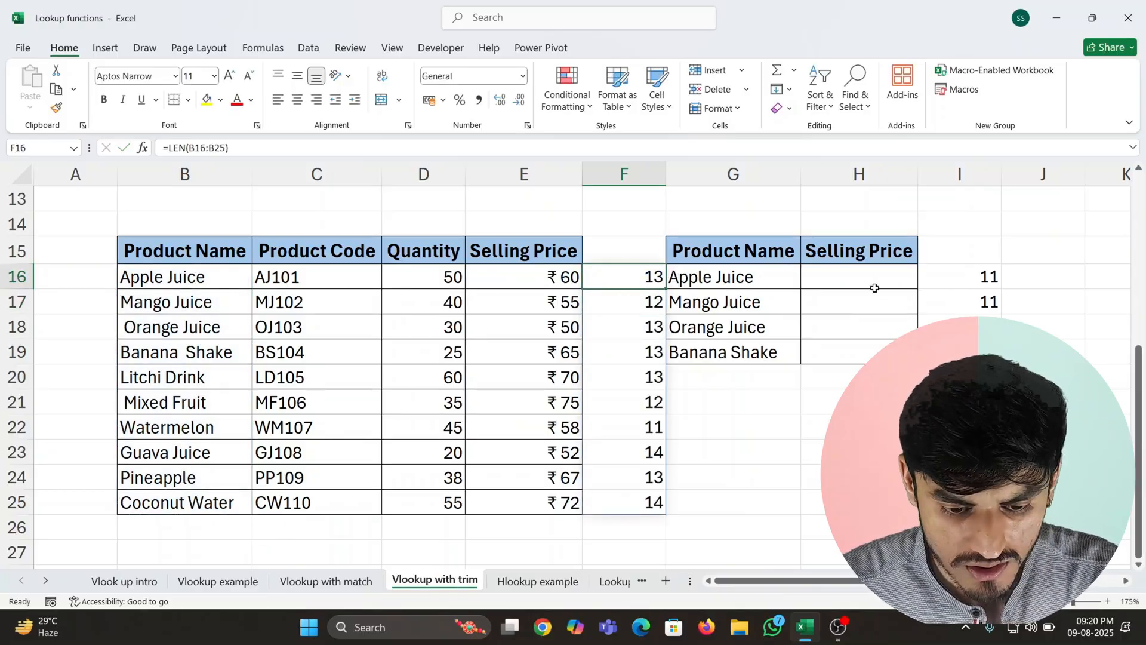
- Examine the product names in G16 and B16:B19 for extra leading, trailing or inner spaces
{"action": "left_click", "coordinate": [738, 279]}
{"action": "double_click", "coordinate": [775, 280]}
{"action": "key", "text": "Return"}
{"action": "key", "text": "Up"}
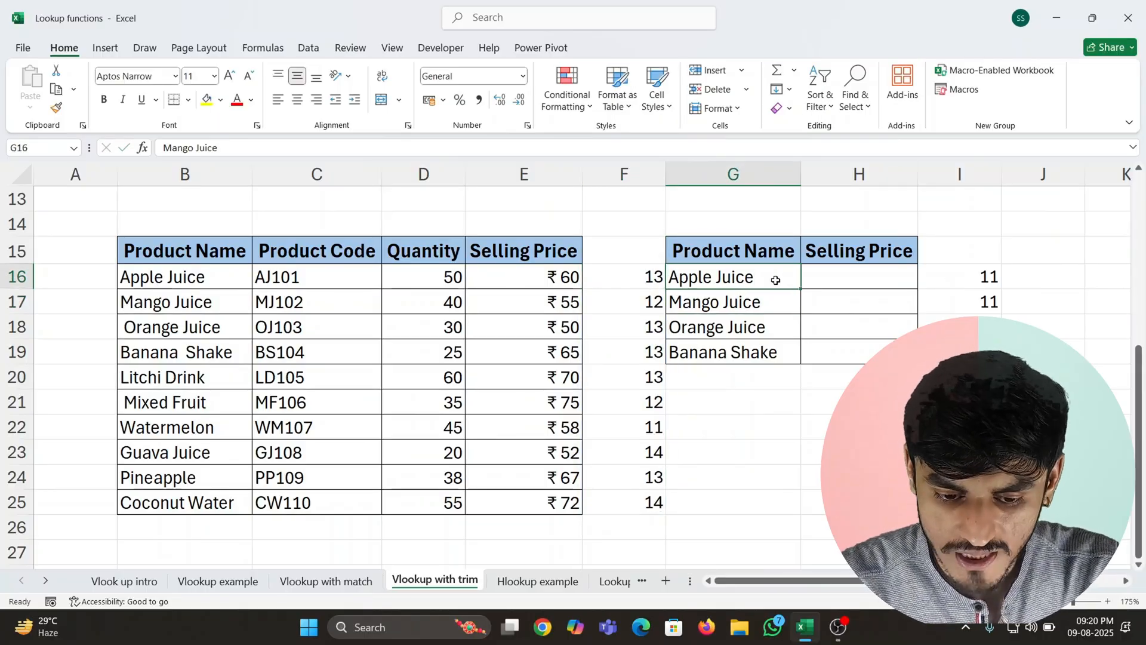
{"action": "key", "text": "Left"}
{"action": "key", "text": "Left"}
{"action": "key", "text": "Left"}
{"action": "key", "text": "Left"}
{"action": "key", "text": "Left"}
{"action": "key", "text": "F2"}
{"action": "key", "text": "Return"}
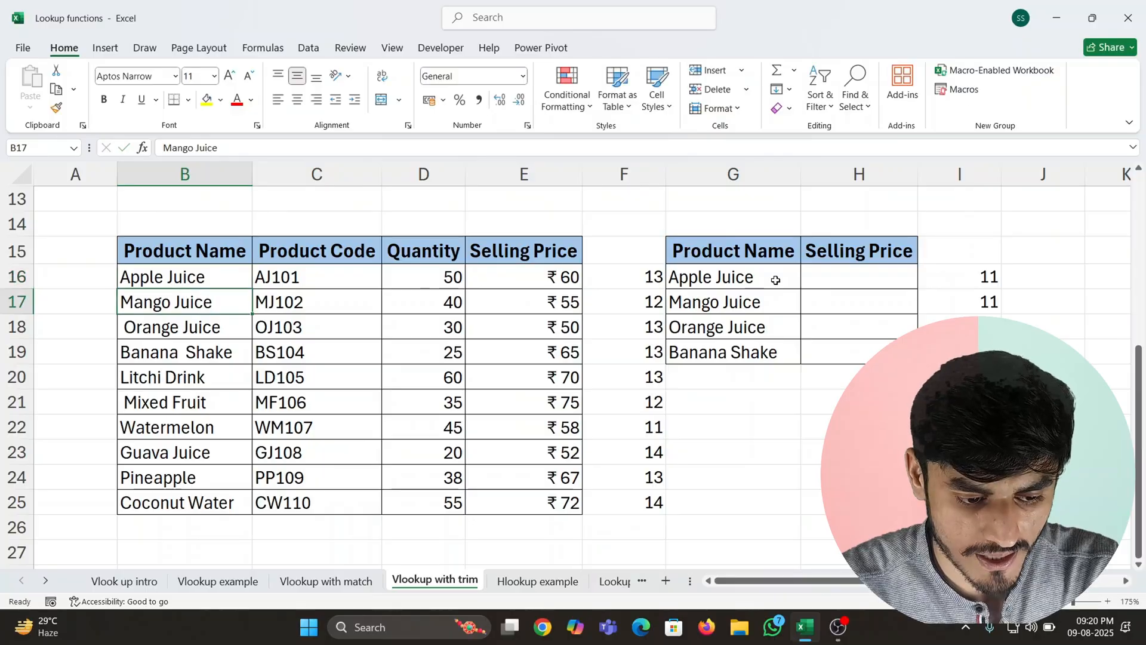
{"action": "key", "text": "Return"}
{"action": "key", "text": "F2"}
{"action": "key", "text": "Return"}
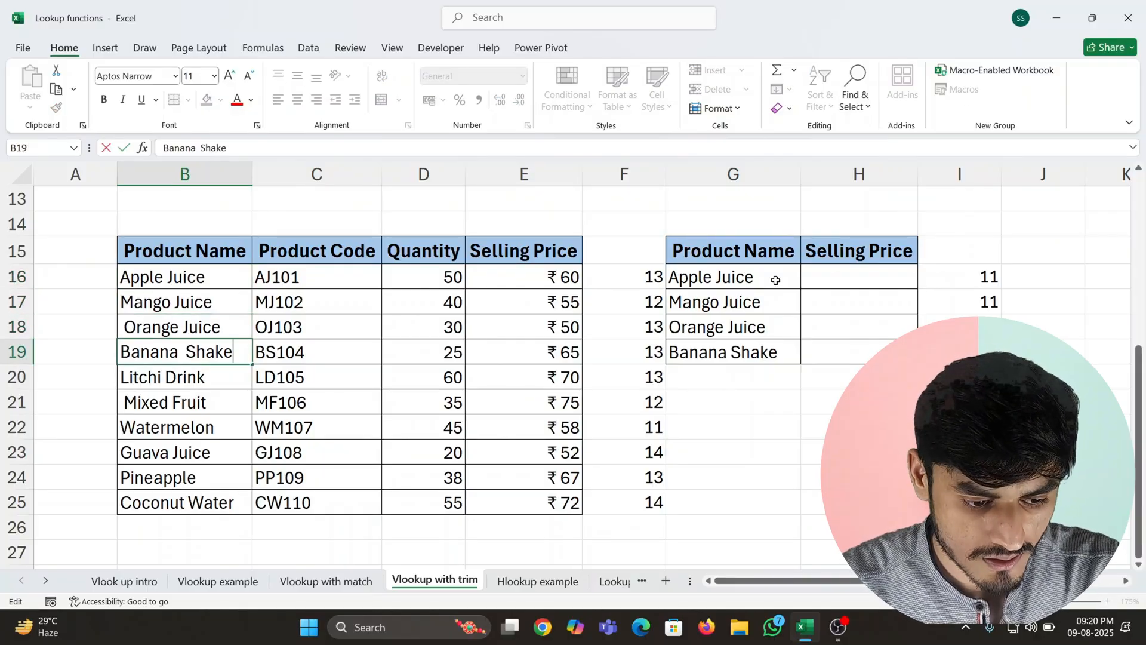
{"action": "key", "text": "Return"}
{"action": "key", "text": "Return"}
{"action": "key", "text": "Up"}
{"action": "key", "text": "Up"}
{"action": "key", "text": "Up"}
{"action": "key", "text": "Up"}
{"action": "key", "text": "Up"}
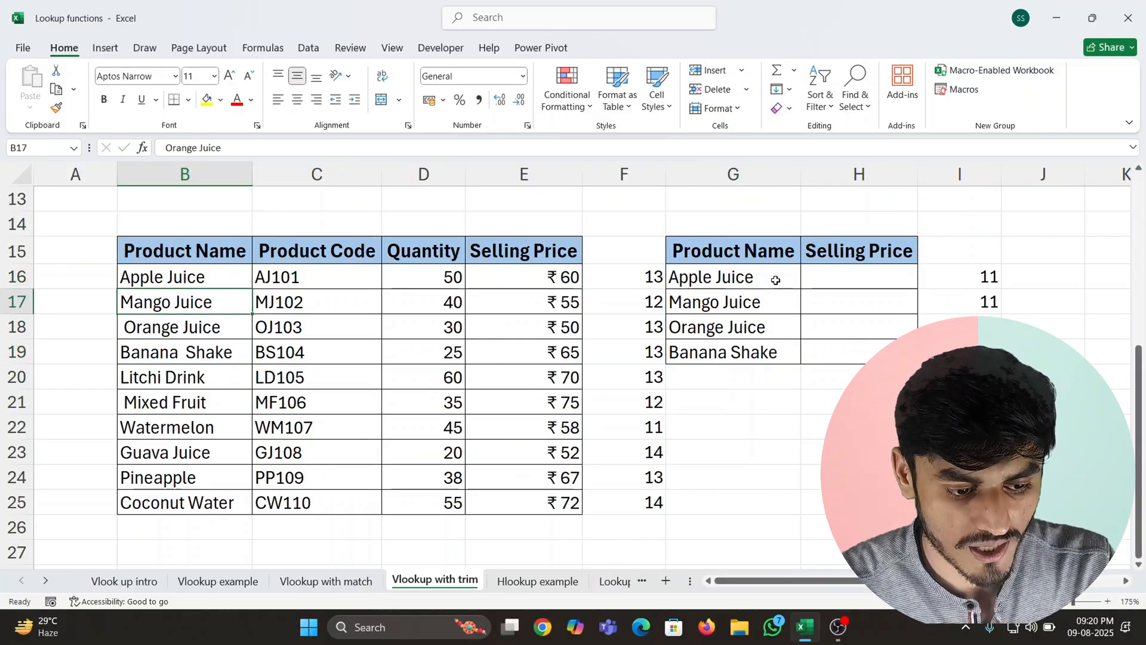
- Clear the LEN character counts from F16:F25 and I16:I19 beside the two tables
{"action": "key", "text": "ctrl+shift+Down"}
{"action": "key", "text": "Right"}
{"action": "key", "text": "Right"}
{"action": "key", "text": "Right"}
{"action": "key", "text": "ctrl+Right"}
{"action": "key", "text": "Down"}
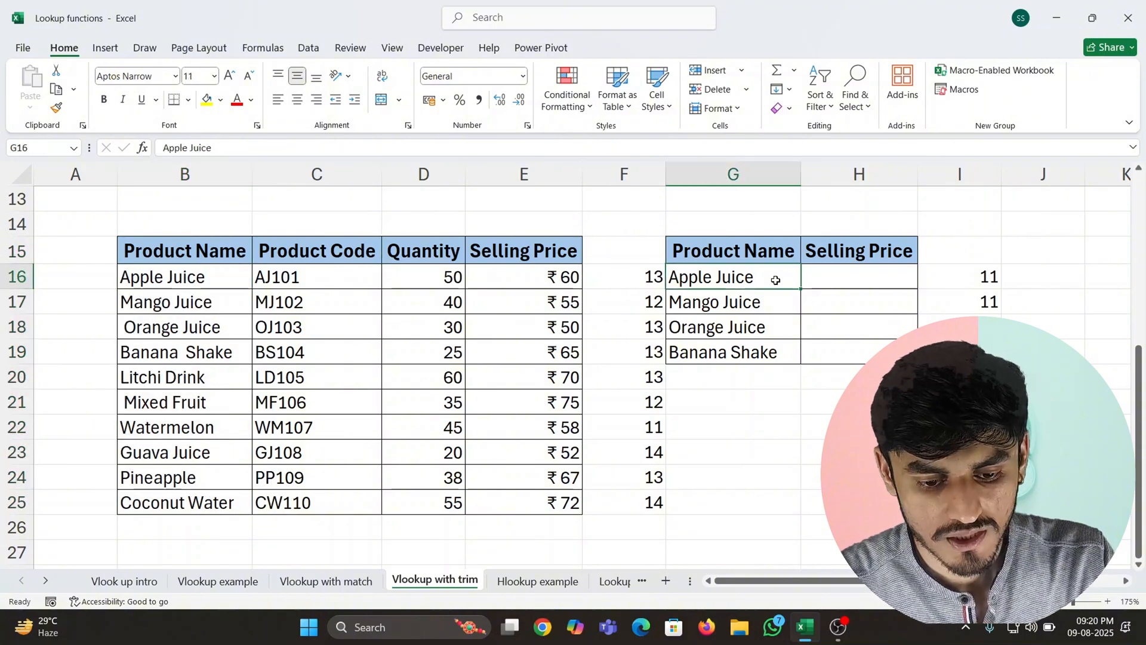
{"action": "key", "text": "Left"}
{"action": "key", "text": "ctrl+shift+Down"}
{"action": "key", "text": "Delete"}
{"action": "key", "text": "Right"}
{"action": "key", "text": "Right"}
{"action": "key", "text": "Right"}
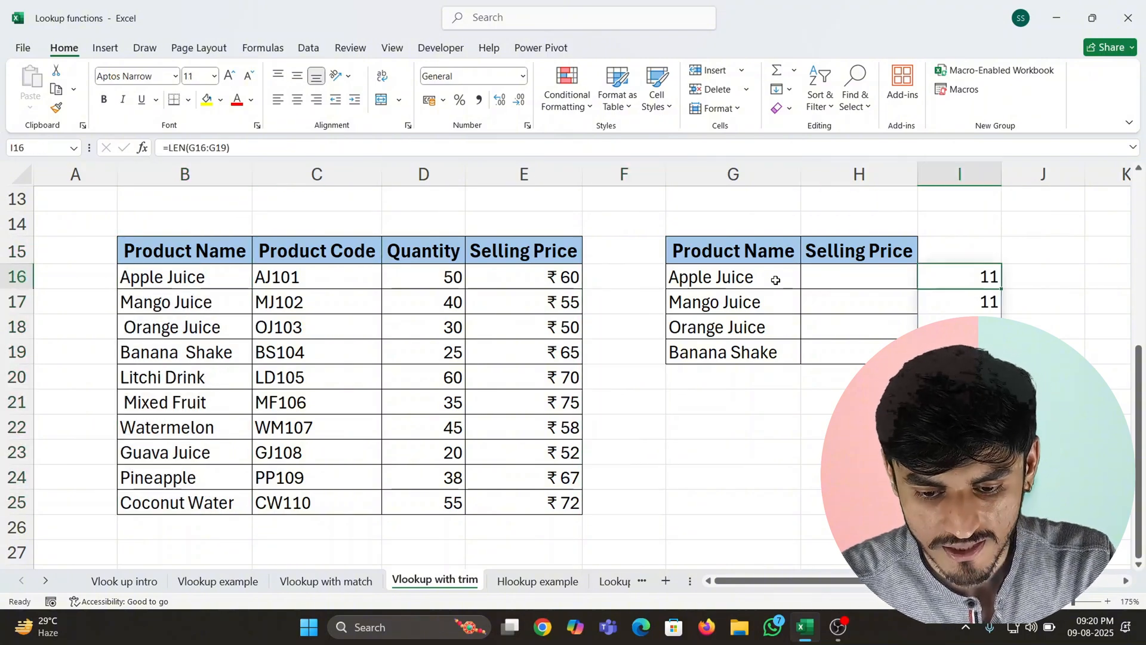
{"action": "key", "text": "shift+Down"}
{"action": "key", "text": "Delete"}
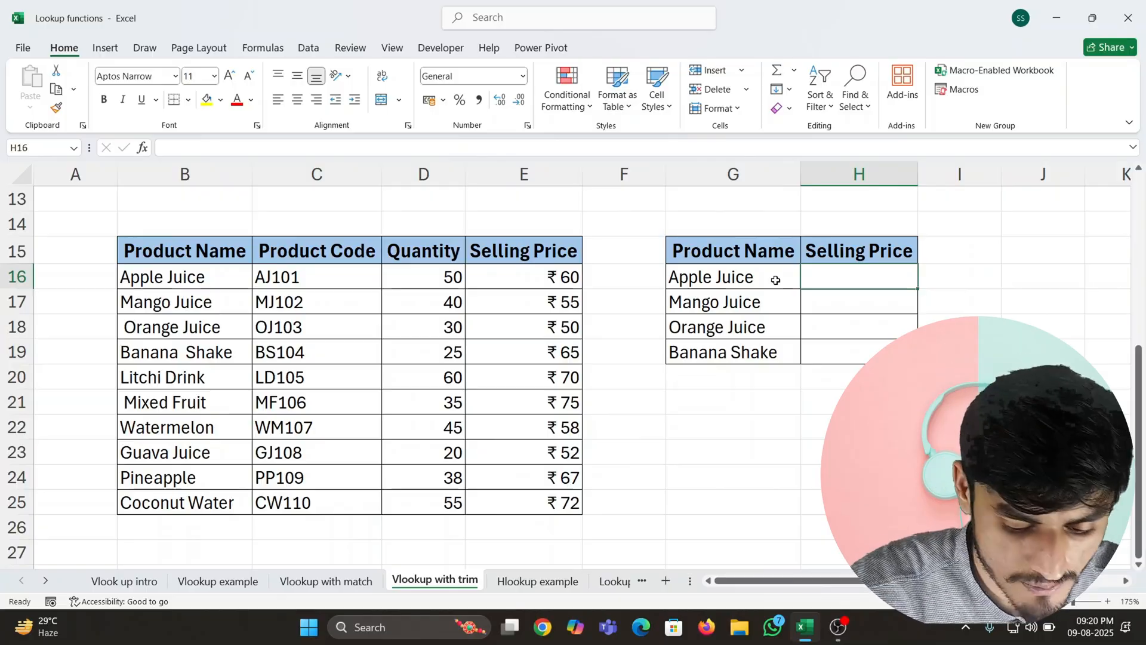
- Start a VLOOKUP formula in H16 with G16 as the lookup value and TRIM(B16:E25) as the table array
{"action": "type", "text": "=vlo"}
{"action": "key", "text": "Tab"}
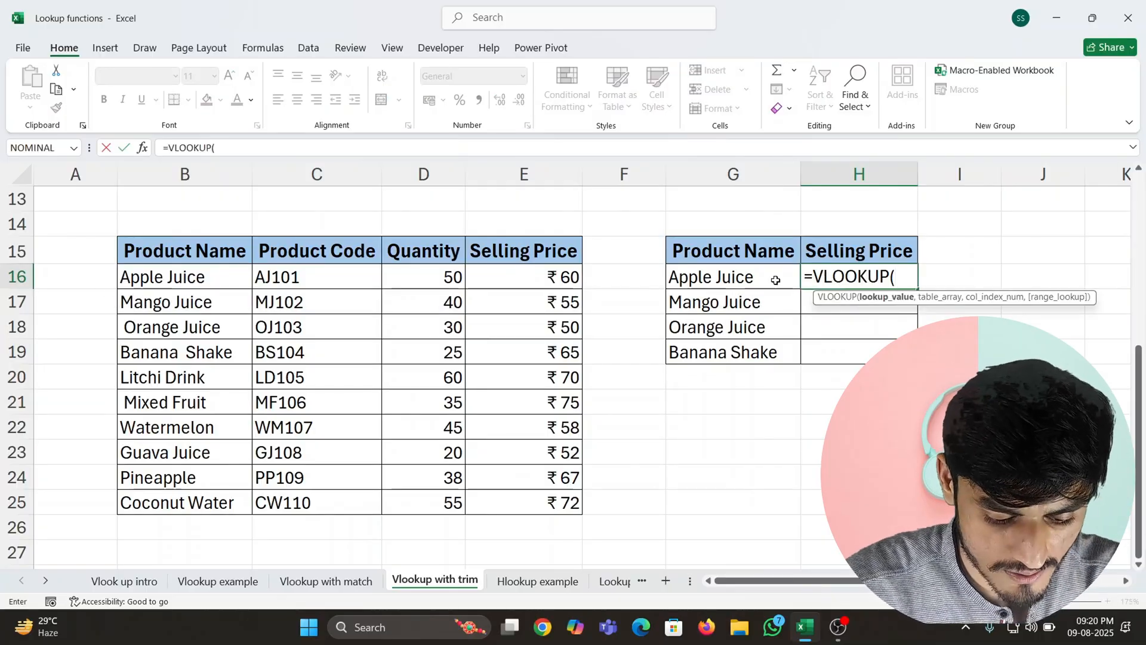
{"action": "left_click", "coordinate": [775, 280]}
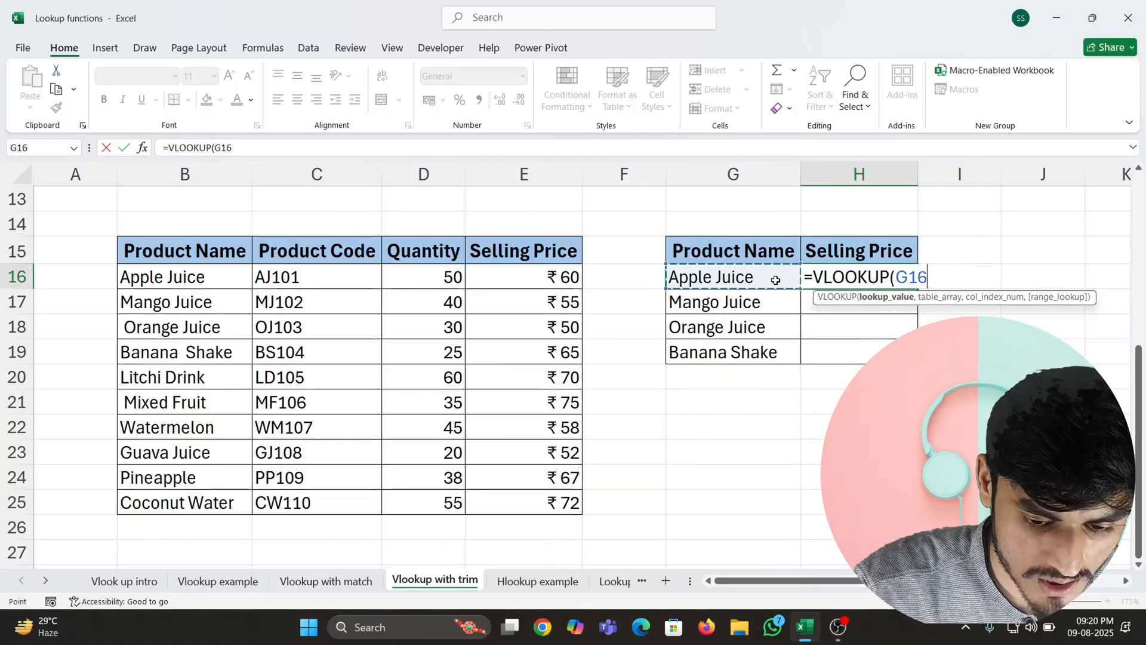
{"action": "type", "text": ",tri"}
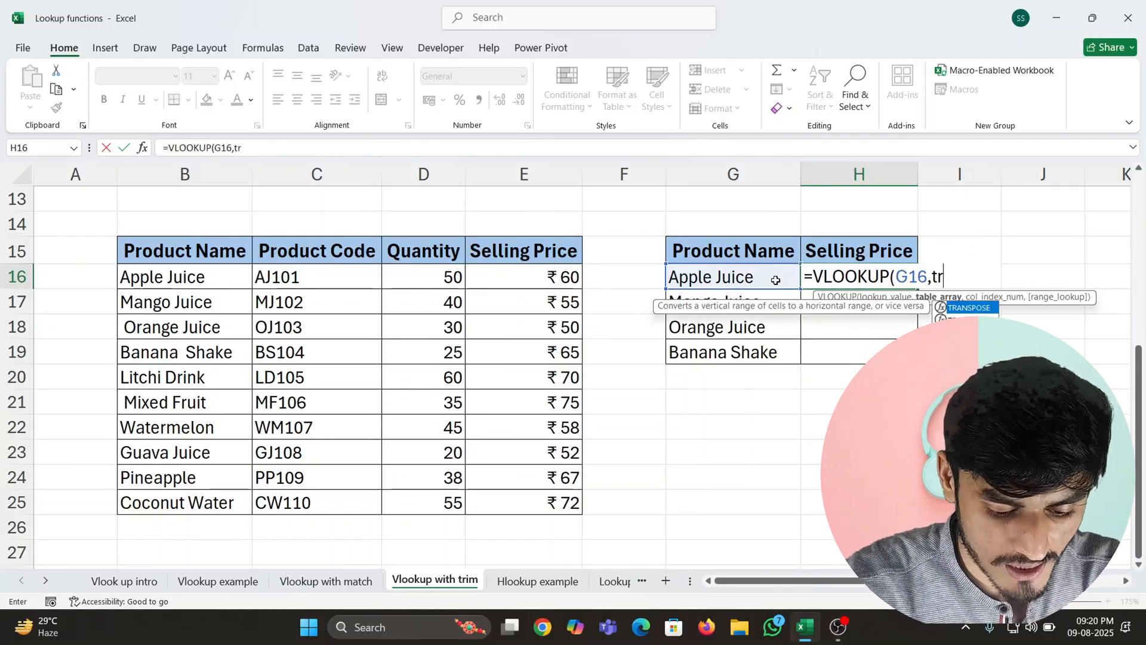
{"action": "key", "text": "Tab"}
{"action": "key", "text": "Left"}
{"action": "key", "text": "Left"}
{"action": "key", "text": "Left"}
{"action": "key", "text": "Left"}
{"action": "key", "text": "Left"}
{"action": "key", "text": "Left"}
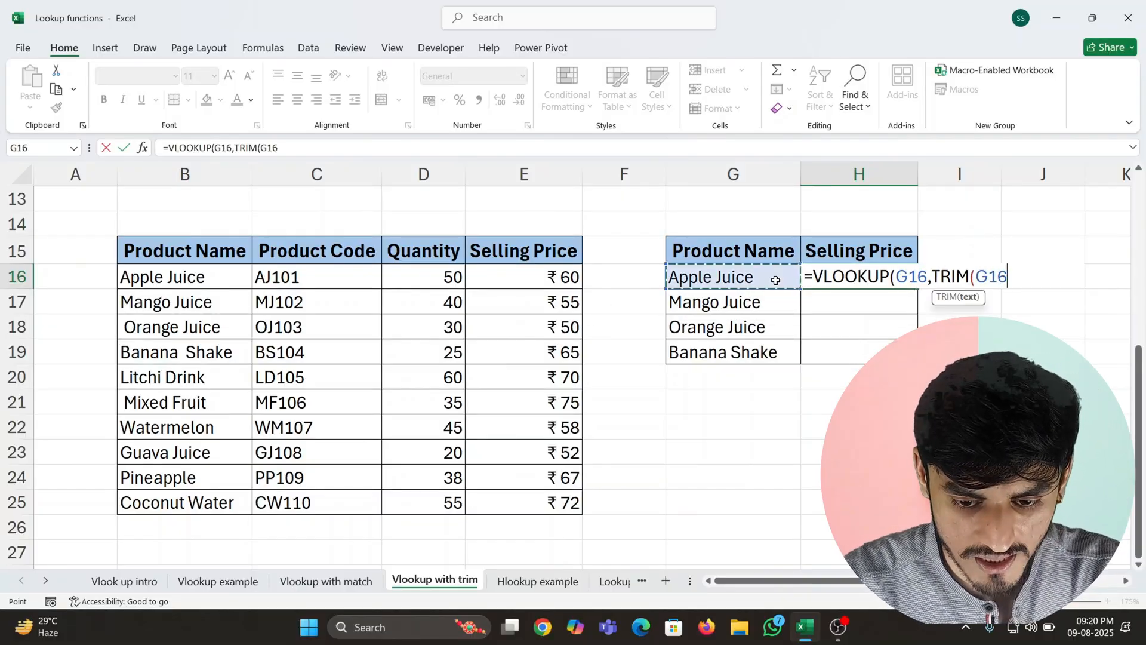
{"action": "key", "text": "ctrl+shift+Right"}
{"action": "key", "text": "ctrl+shift+Down"}
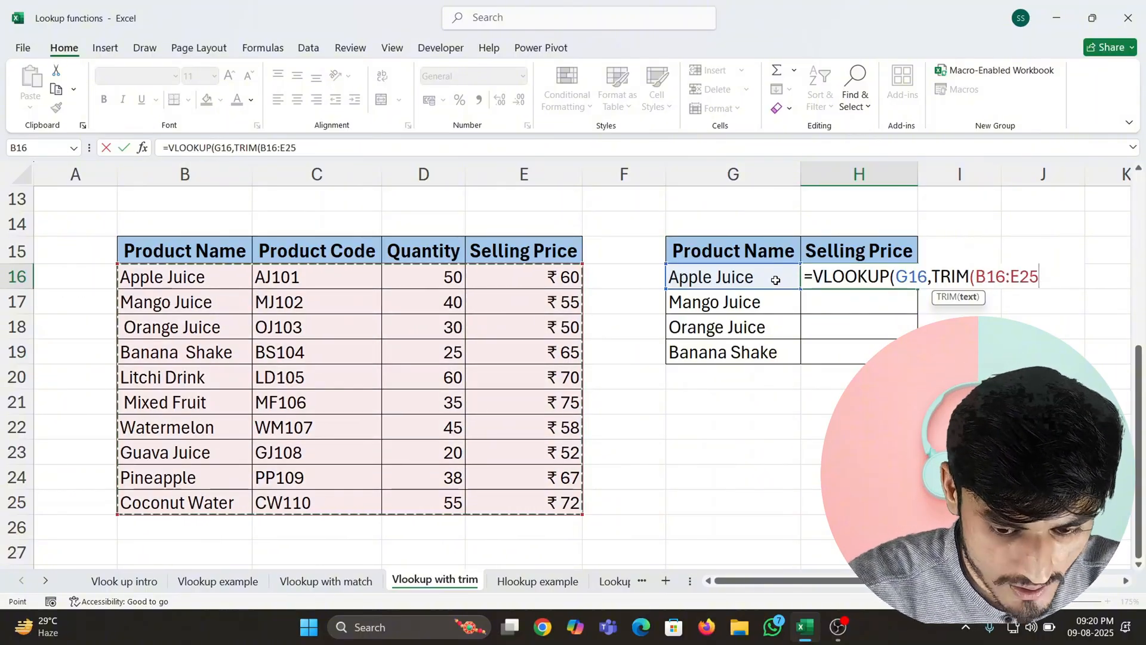
{"action": "type", "text": ")"}
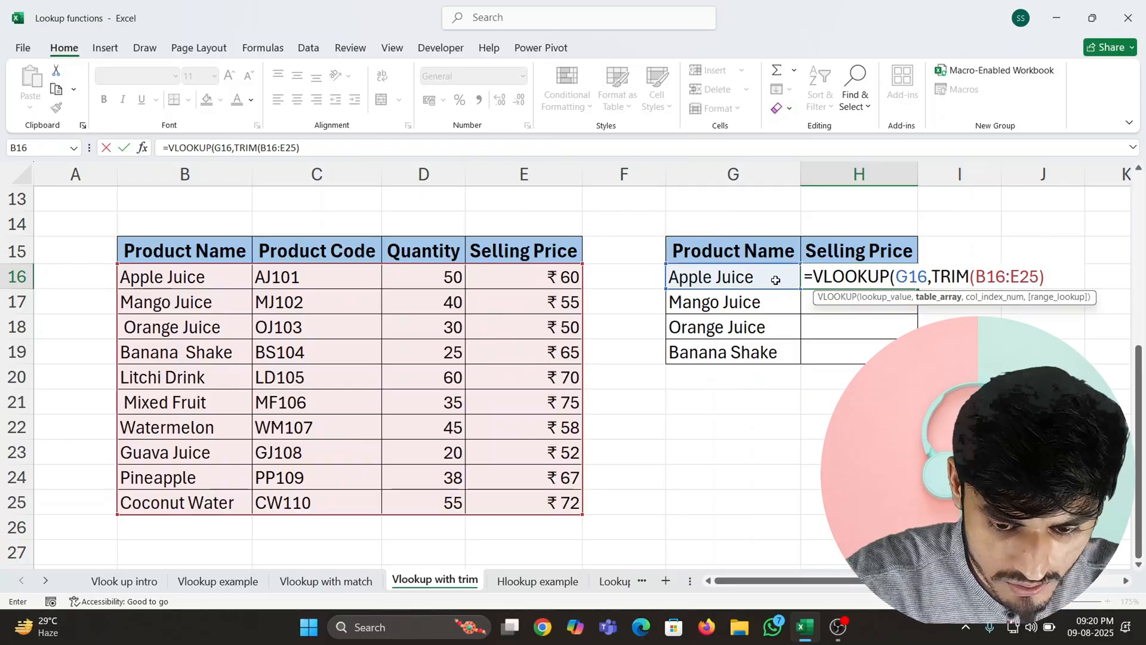
{"action": "key", "text": "Return"}
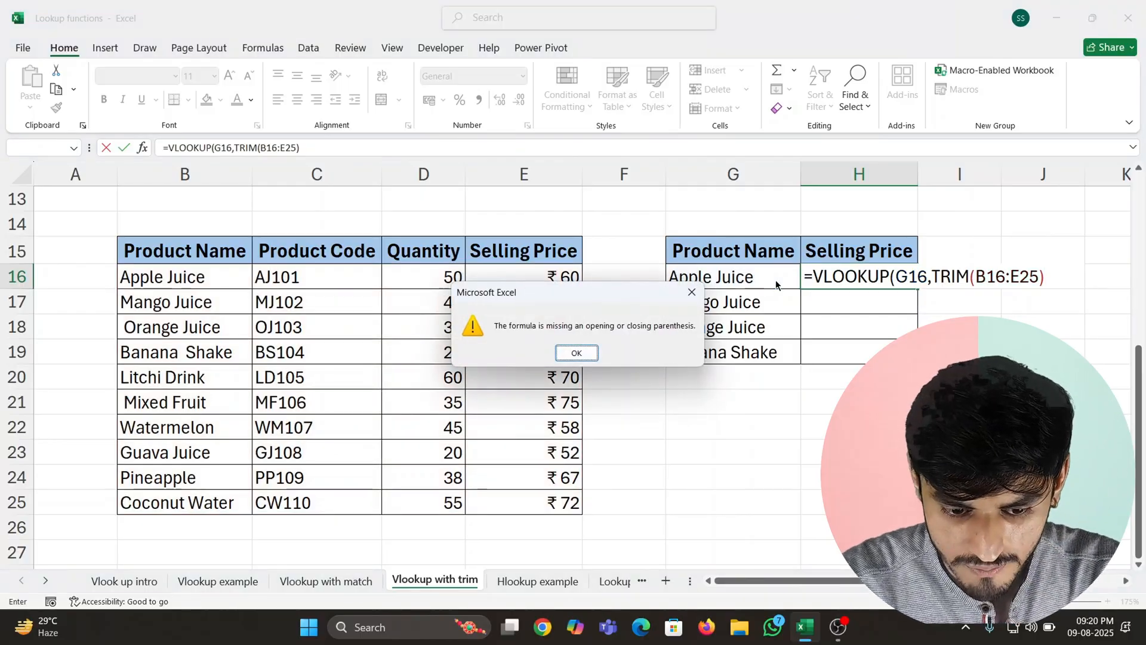
{"action": "key", "text": "Return"}
- Make the table range absolute as $B$16:$E$25 and complete the H16 formula with column index 4 and exact match 0
{"action": "key", "text": "F4"}
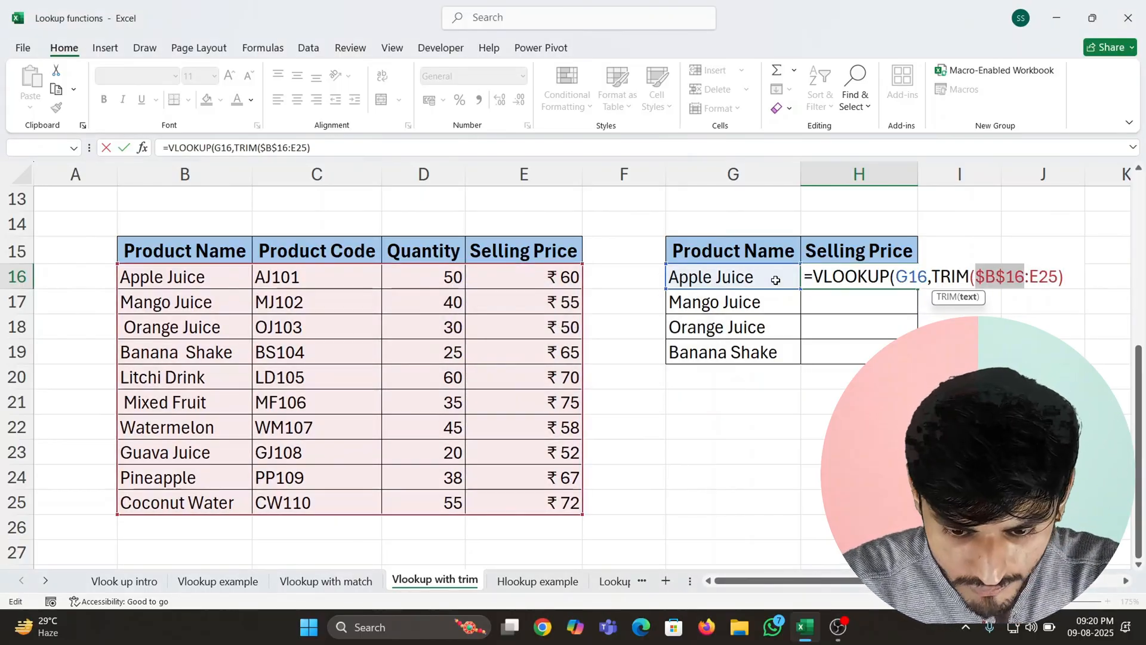
{"action": "key", "text": "Right"}
{"action": "key", "text": "Right"}
{"action": "key", "text": "F4"}
{"action": "key", "text": "Right"}
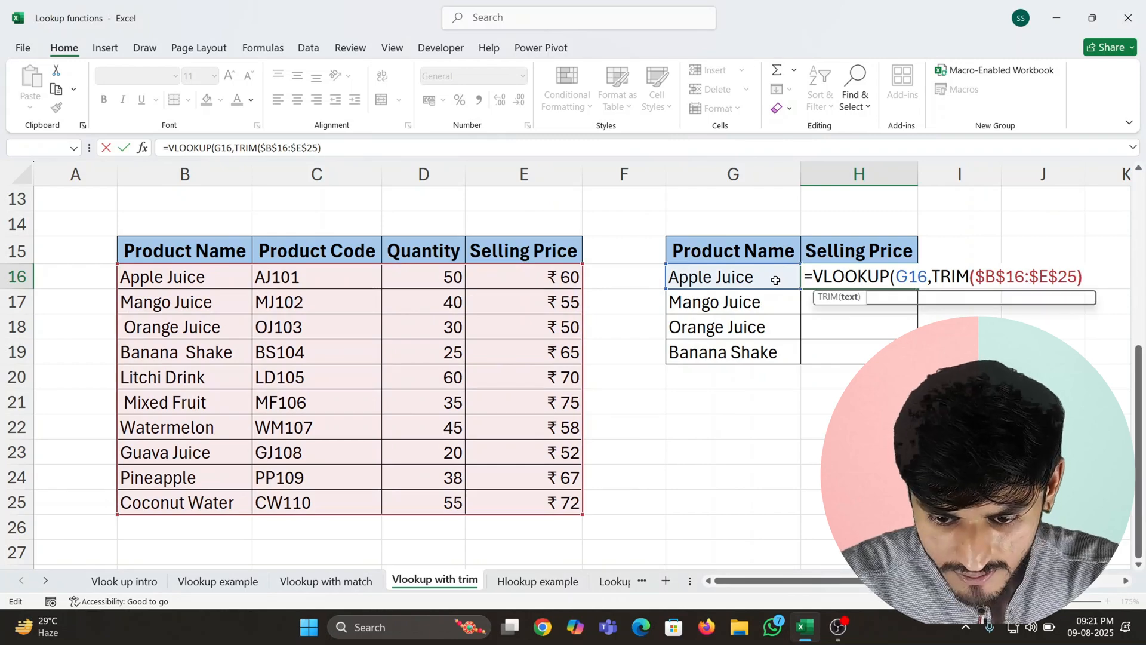
{"action": "type", "text": ","}
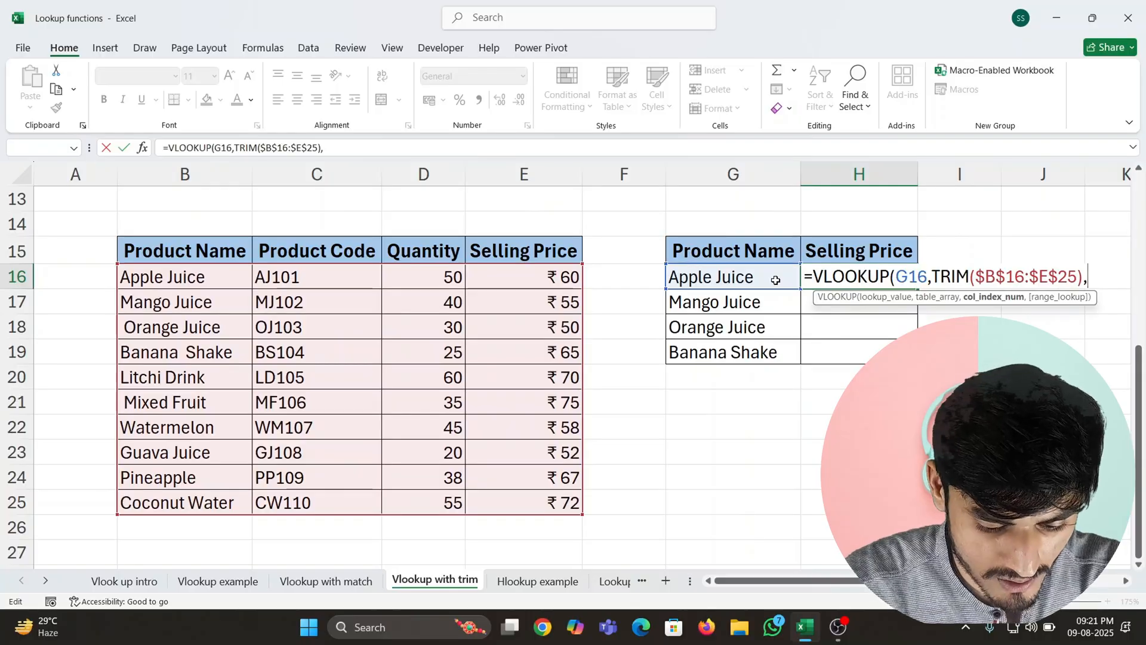
{"action": "type", "text": "4,0)"}
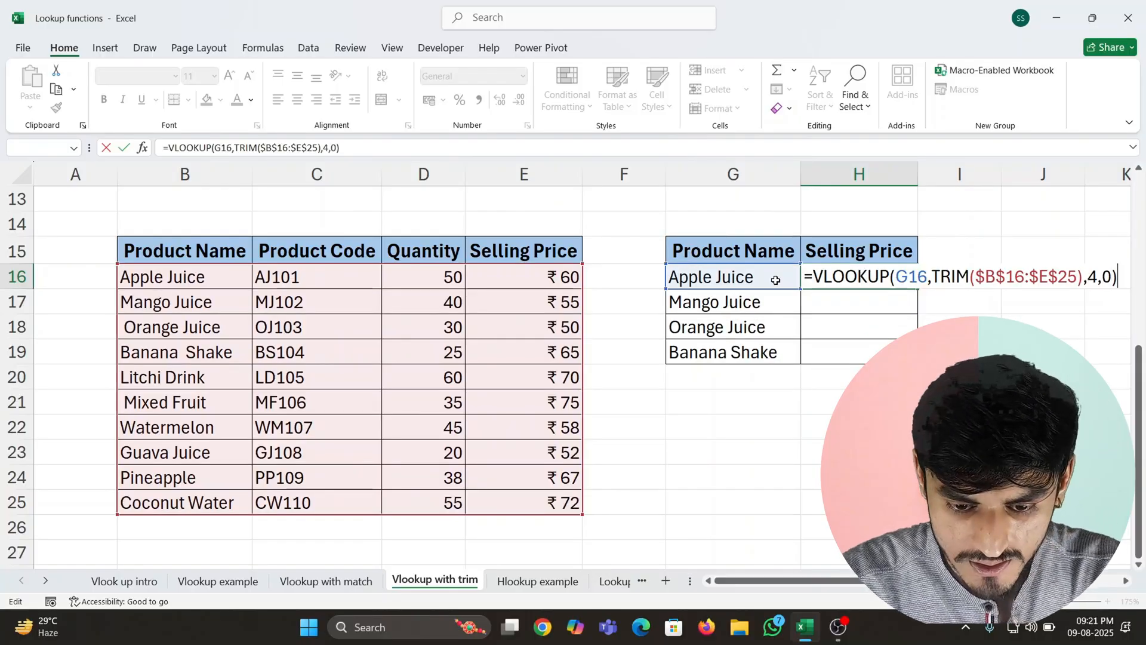
{"action": "key", "text": "Return"}
- Copy the VLOOKUP formula from H16 into H17:H19
{"action": "key", "text": "Up"}
{"action": "key", "text": "ctrl+c"}
{"action": "key", "text": "Left"}
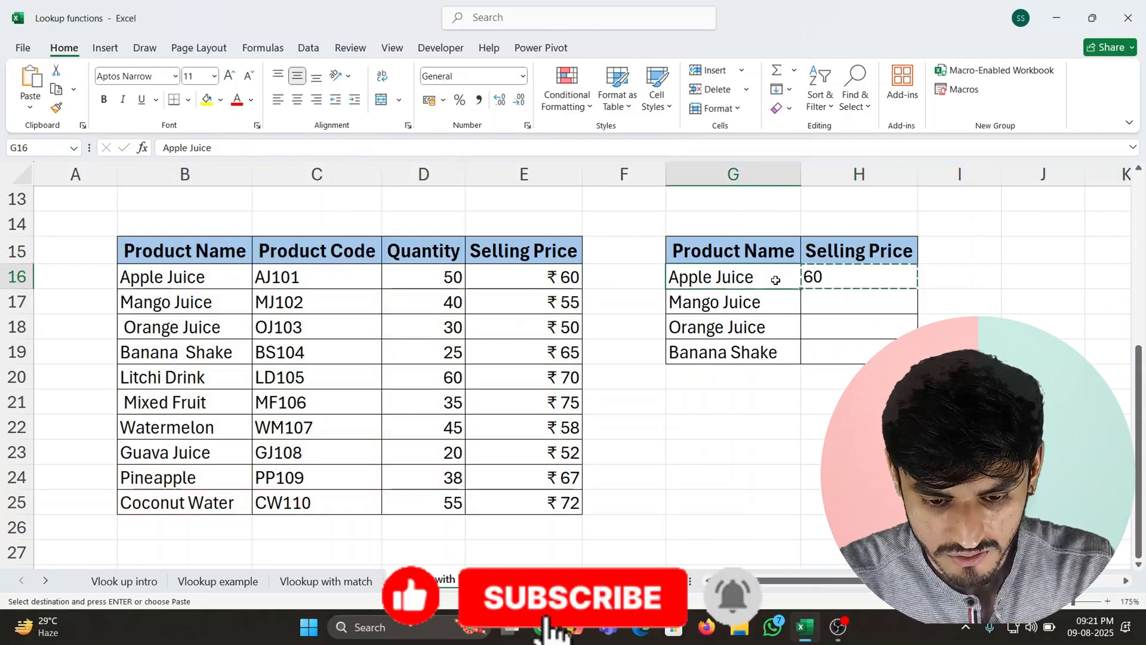
{"action": "key", "text": "Right"}
{"action": "key", "text": "Down"}
{"action": "key", "text": "shift+Down"}
{"action": "key", "text": "shift+Down"}
{"action": "key", "text": "ctrl+v"}
{"action": "key", "text": "Up"}
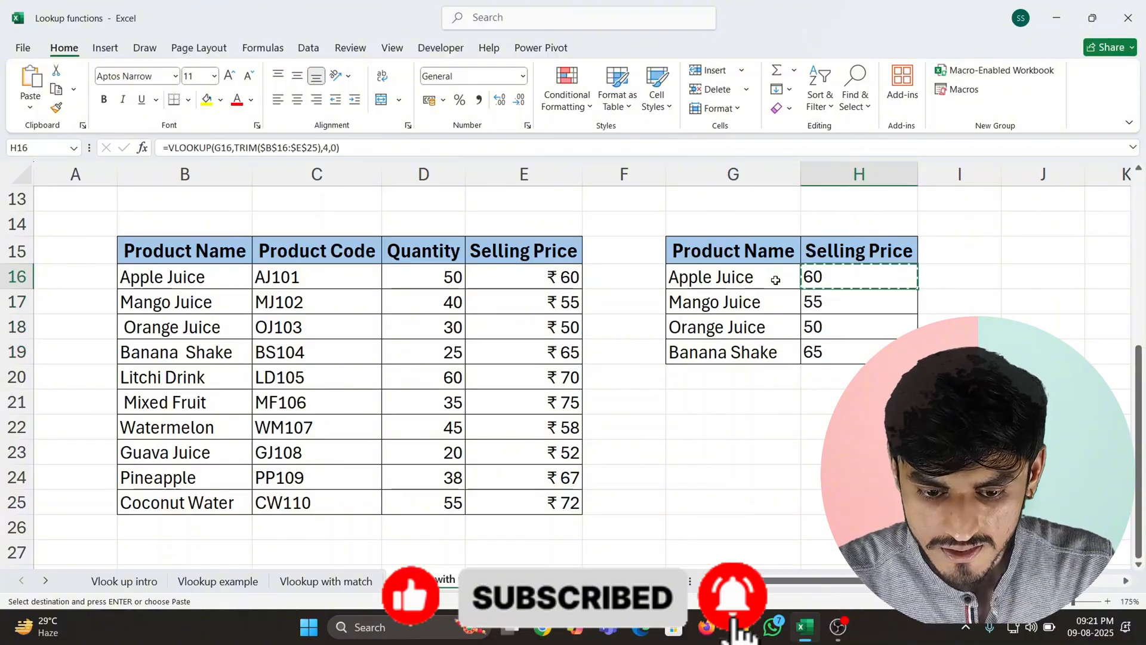
- Review the selling prices returned in H16:H19 of the second lookup table
{"action": "key", "text": "shift+Down"}
{"action": "key", "text": "shift+Down"}
{"action": "key", "text": "shift+Down"}
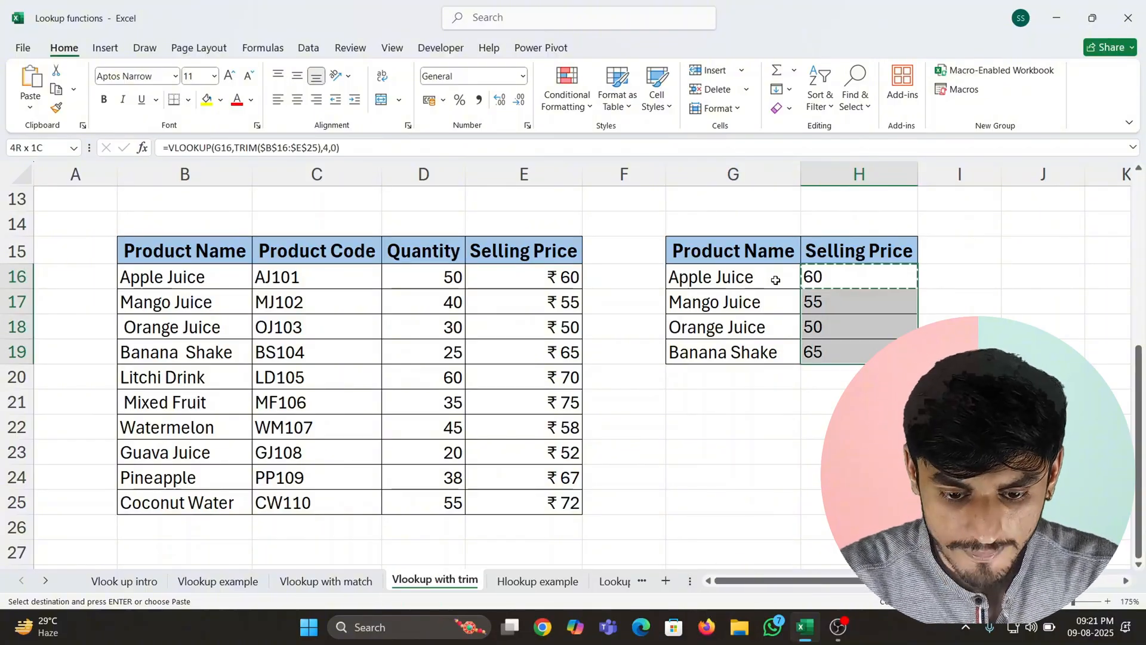
{"action": "key", "text": "shift+Up"}
{"action": "key", "text": "shift+Up"}
{"action": "key", "text": "shift+Up"}
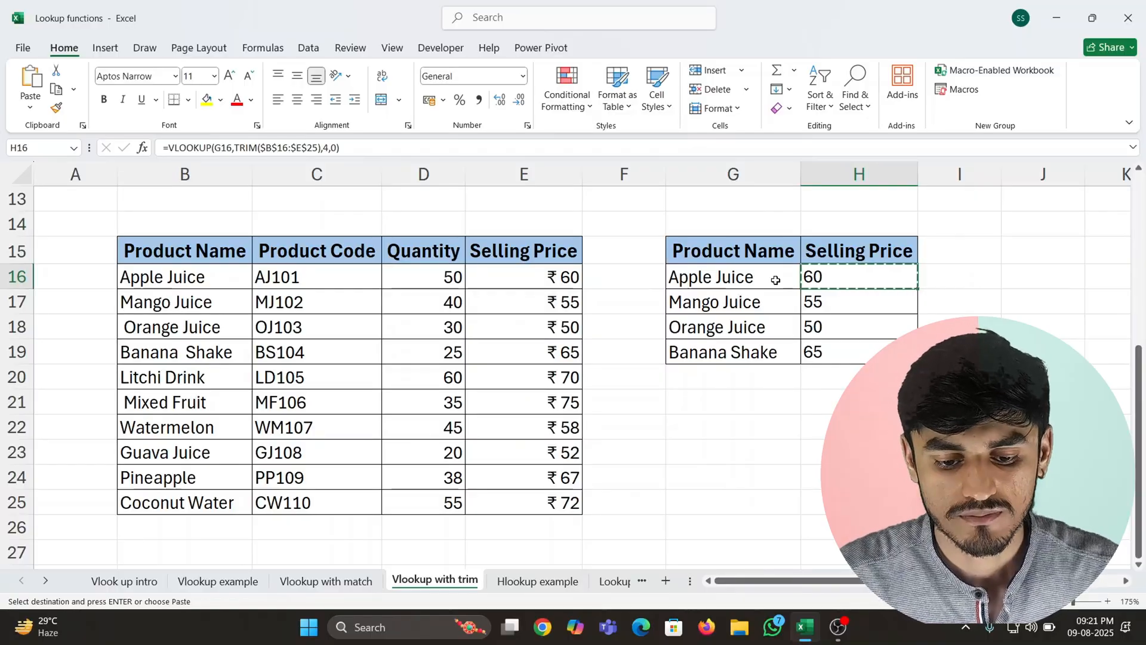
{"action": "left_click_drag", "start_coordinate": [838, 281], "coordinate": [844, 355]}
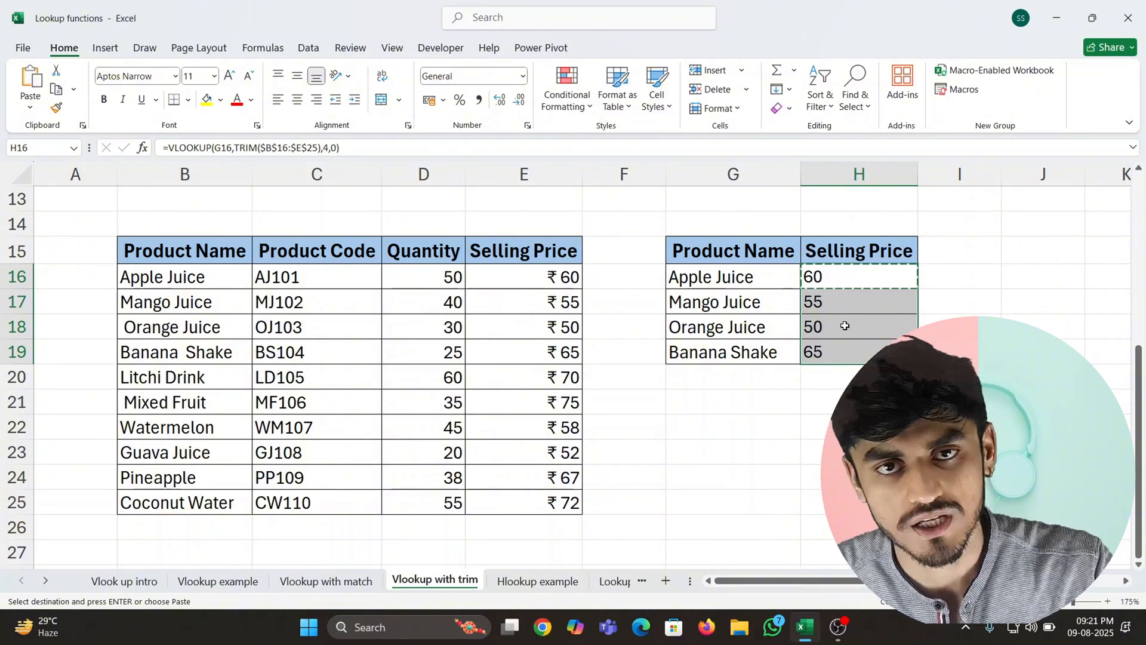
{"action": "left_click", "coordinate": [831, 450]}
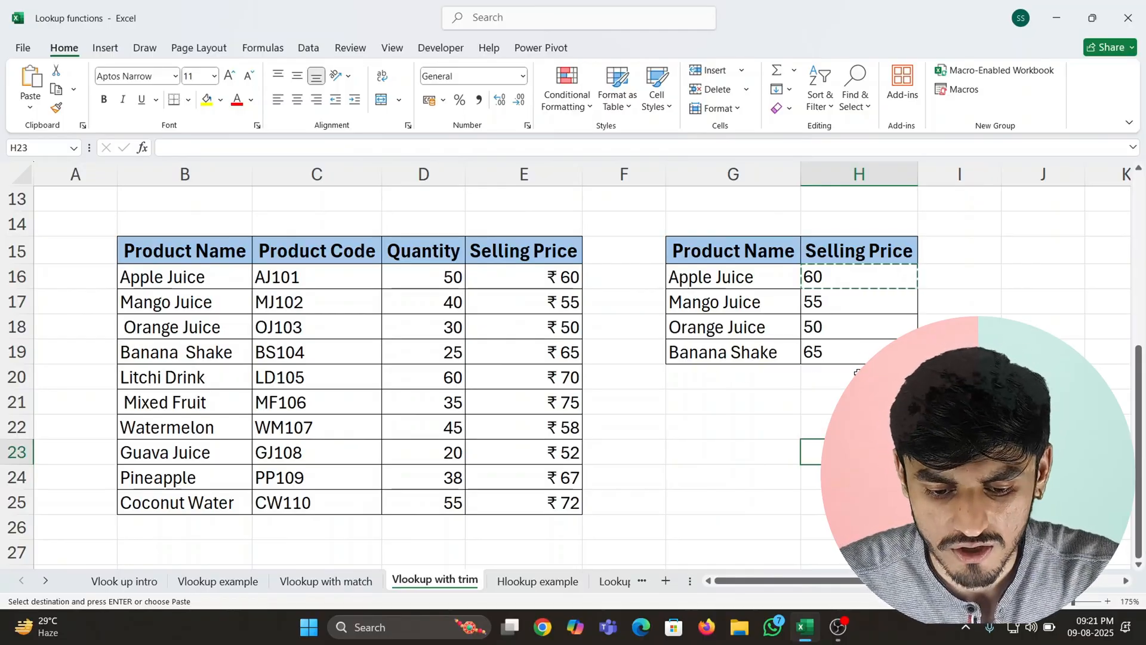
{"action": "left_click", "coordinate": [858, 371]}
{"action": "key", "text": "ctrl+shift+Up"}
{"action": "key", "text": "ctrl+shift+Up"}
{"action": "key", "text": "shift+Down"}
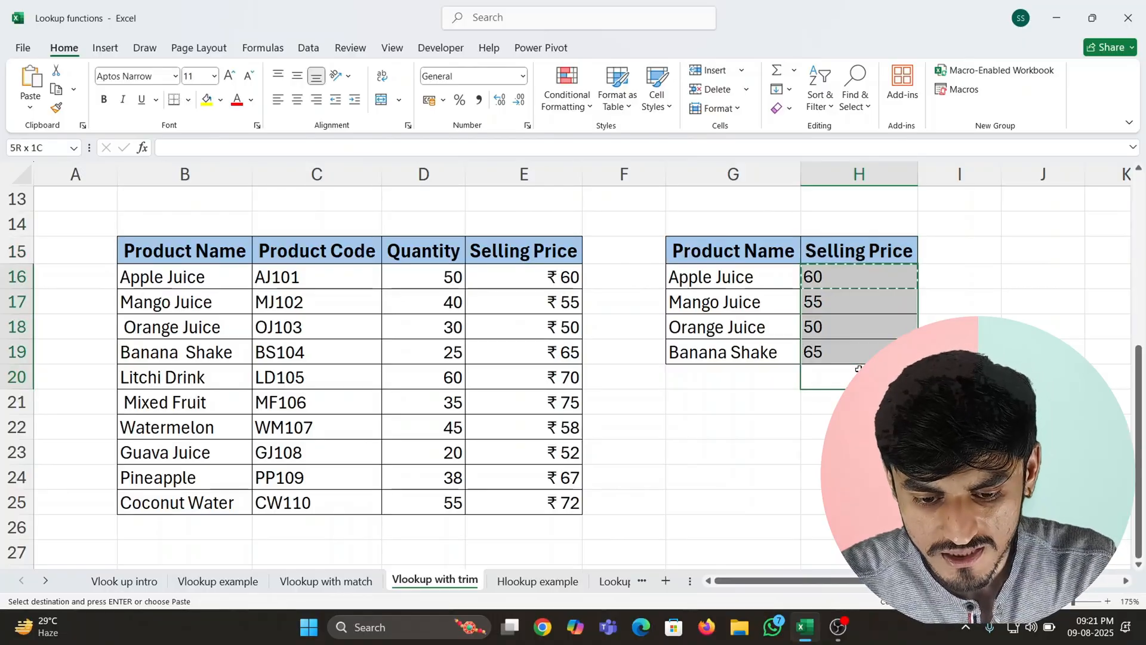
{"action": "key", "text": "alt+equal"}
{"action": "key", "text": "Left"}
{"action": "key", "text": "Right"}
{"action": "key", "text": "Right"}
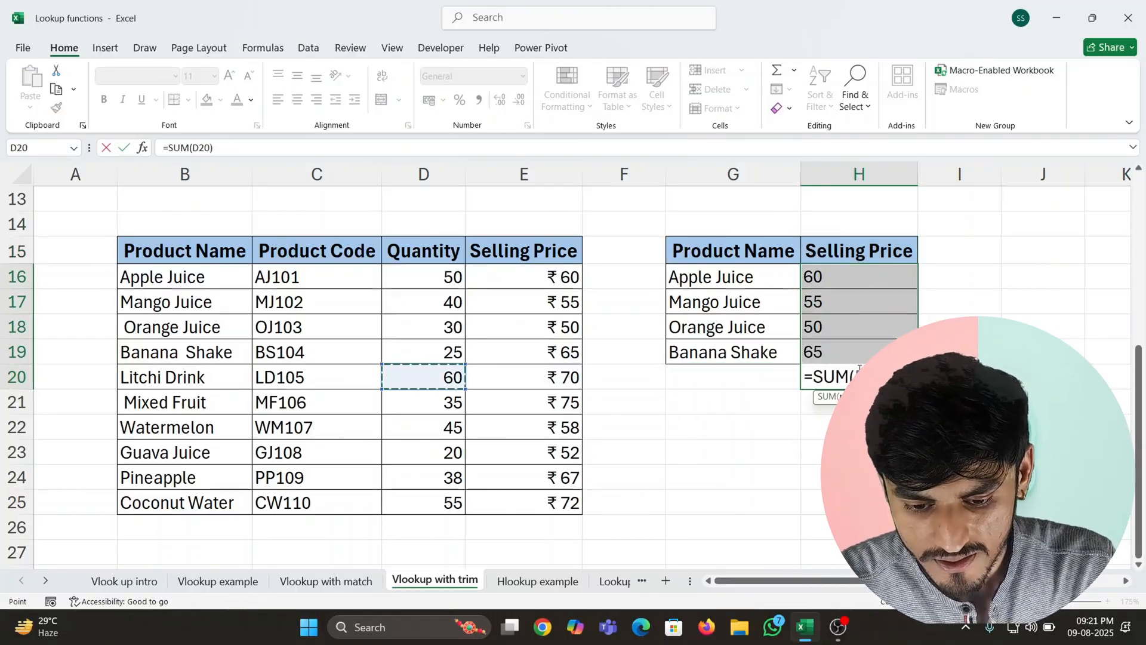
{"action": "key", "text": "Escape"}
- Check whether the prices in H16:H19 are treated as numbers by selecting them and looking for a sum
{"action": "key", "text": "Down"}
{"action": "key", "text": "Down"}
{"action": "key", "text": "Down"}
{"action": "key", "text": "Down"}
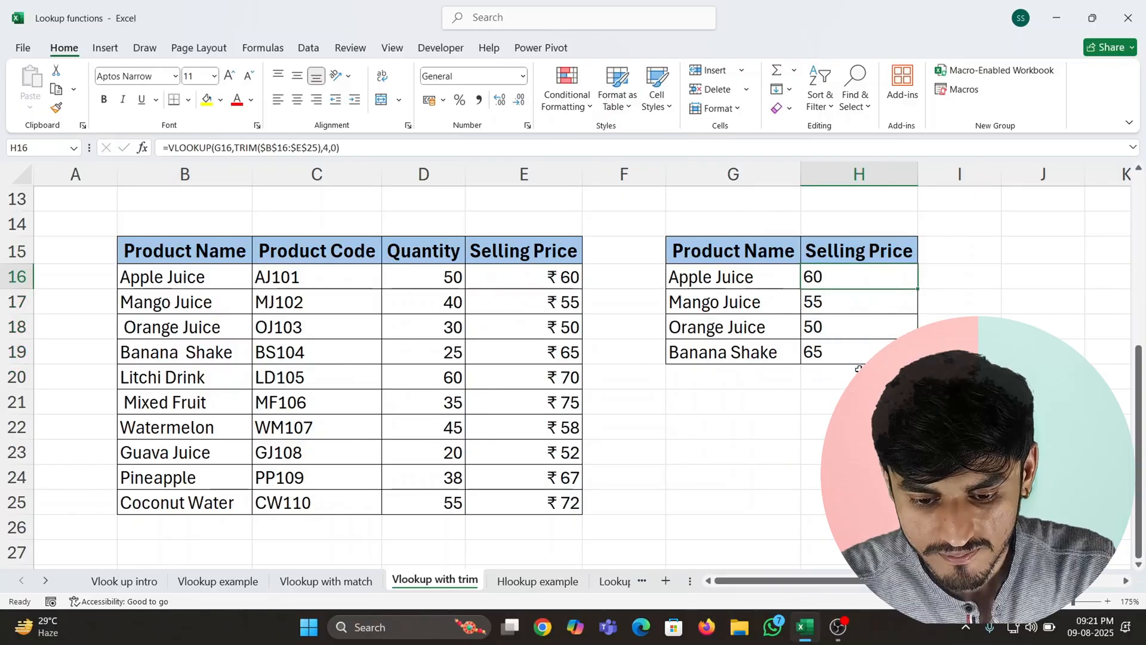
{"action": "key", "text": "Up"}
{"action": "key", "text": "ctrl+shift+Up"}
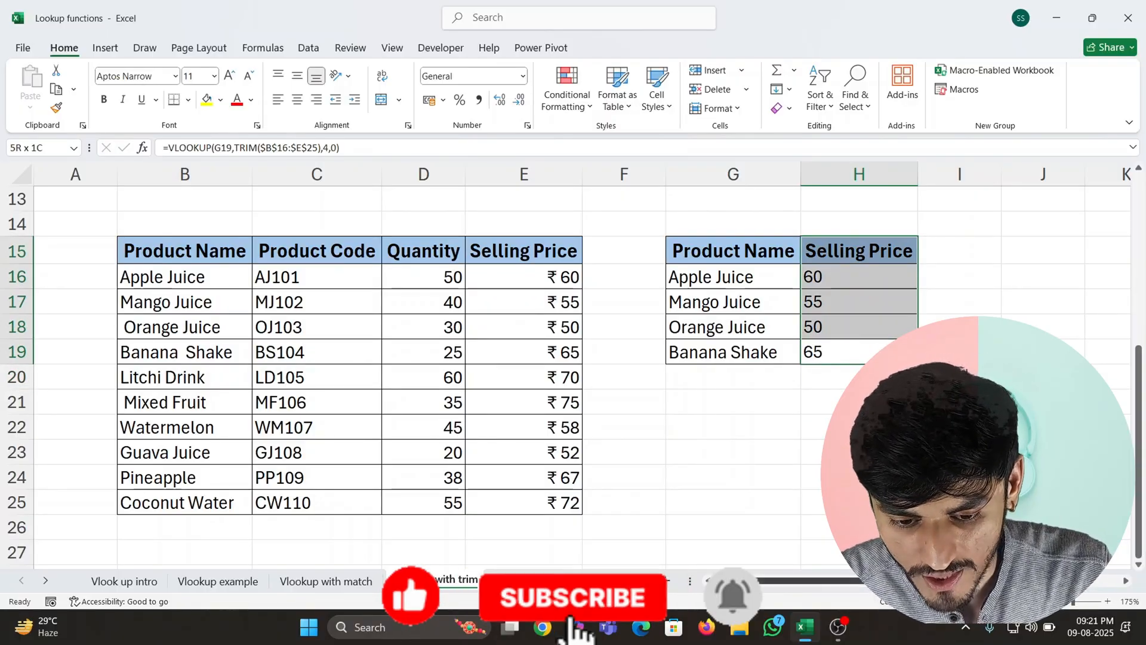
{"action": "left_click", "coordinate": [844, 331]}
{"action": "left_click_drag", "start_coordinate": [842, 276], "coordinate": [848, 352]}
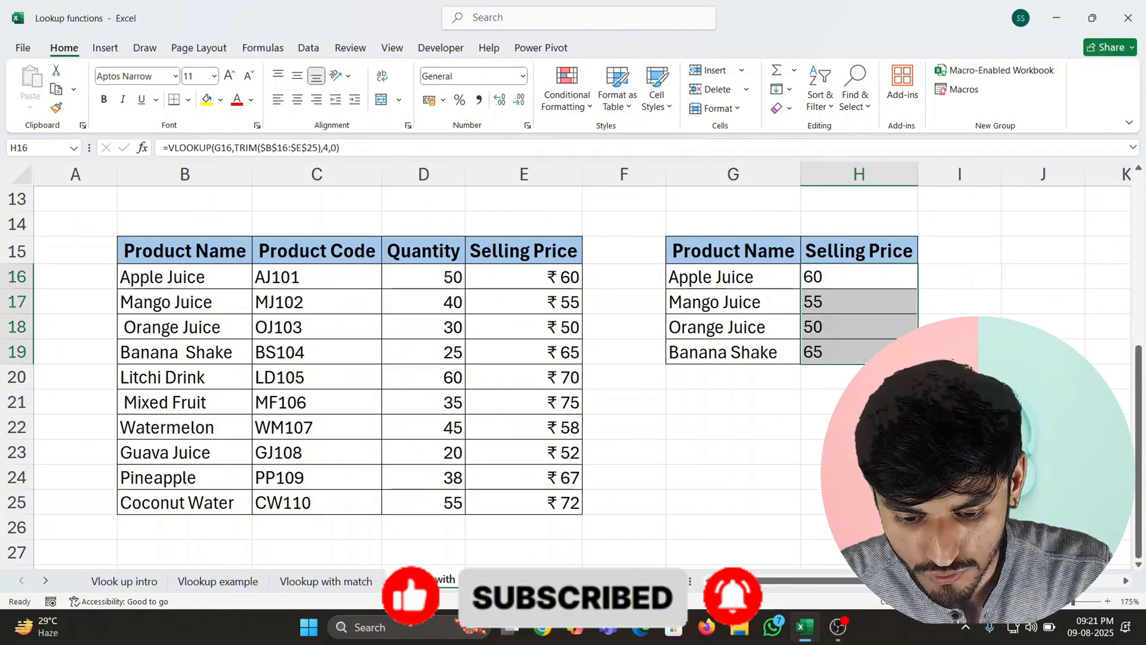
{"action": "left_click", "coordinate": [860, 477]}
{"action": "key", "text": "ctrl+Up"}
{"action": "key", "text": "ctrl+Up"}
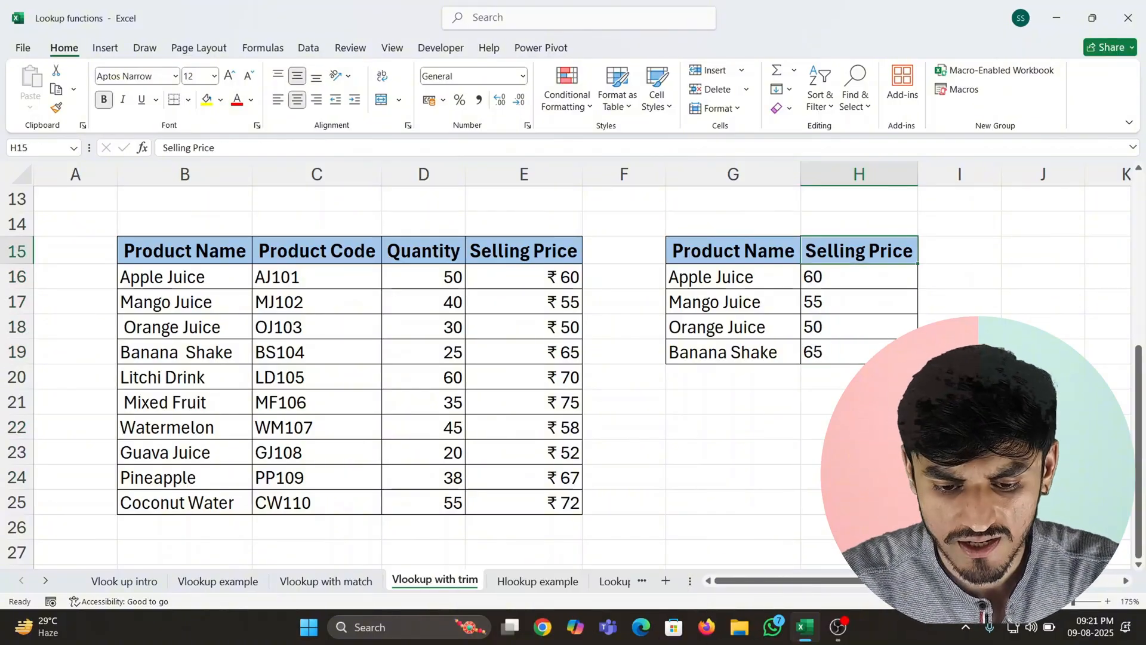
- Convert the first returned price to a number by entering =H16+0 in I16
{"action": "key", "text": "Right"}
{"action": "key", "text": "Down"}
{"action": "key", "text": "Left"}
{"action": "key", "text": "Right"}
{"action": "type", "text": "="}
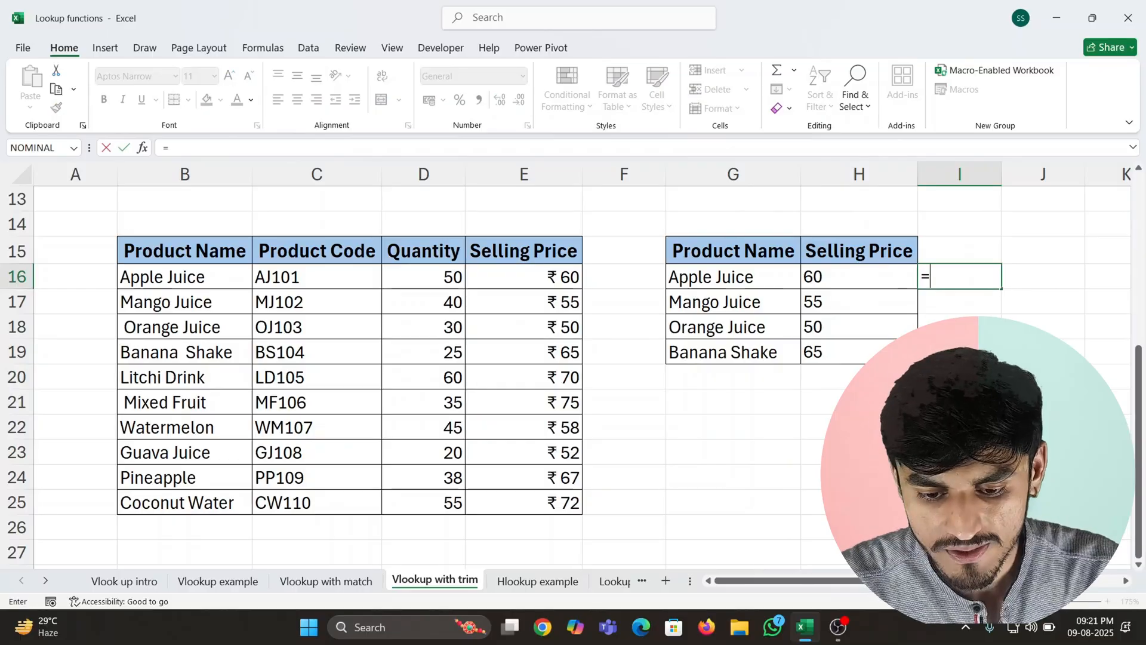
{"action": "key", "text": "Left"}
{"action": "type", "text": "+0"}
{"action": "key", "text": "Return"}
{"action": "key", "text": "Up"}
{"action": "key", "text": "Up"}
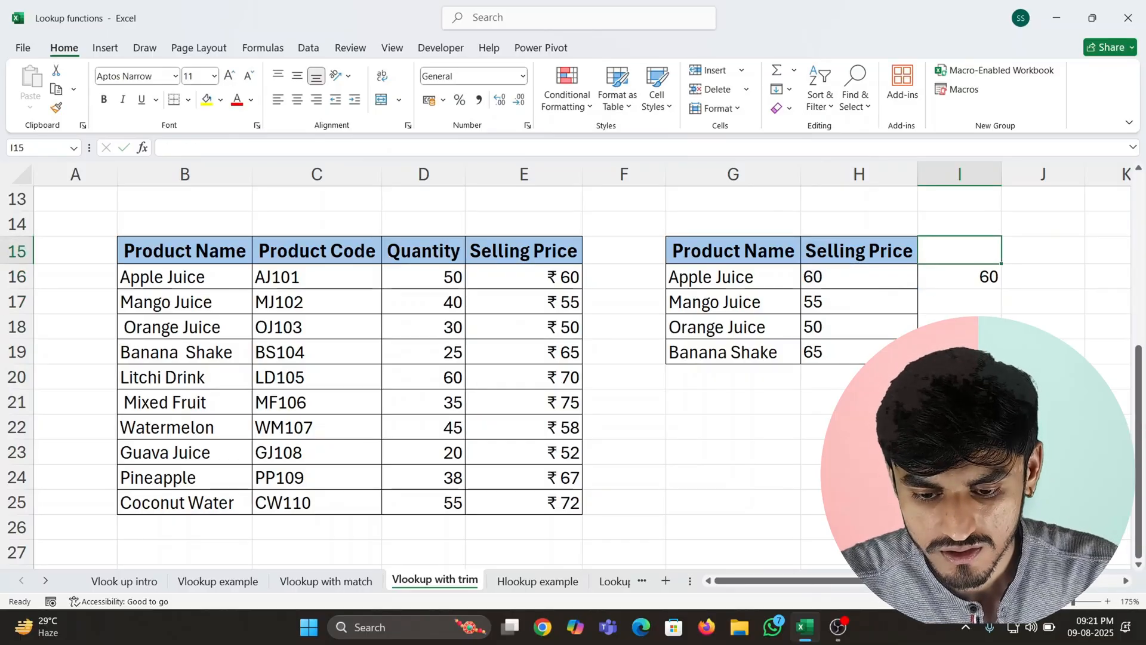
- Copy the conversion formula from I16 into I17:I19 and select I16:I19
{"action": "key", "text": "Down"}
{"action": "key", "text": "Left"}
{"action": "key", "text": "Right"}
{"action": "type", "text": "c"}
{"action": "key", "text": "Escape"}
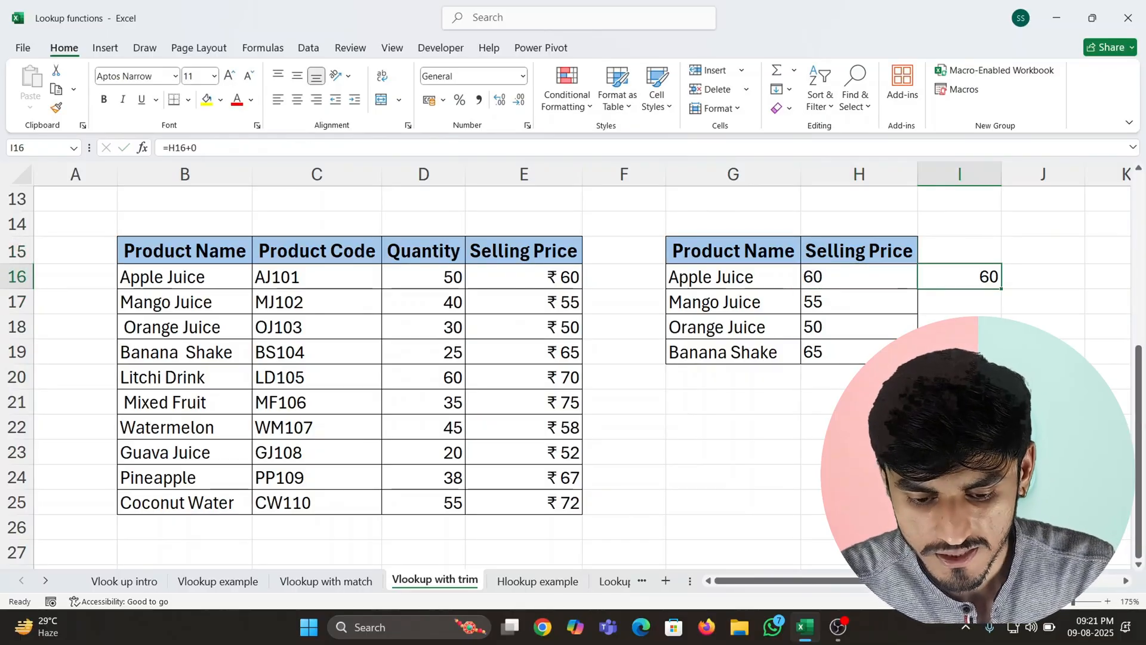
{"action": "key", "text": "ctrl+c"}
{"action": "key", "text": "Down"}
{"action": "key", "text": "Down"}
{"action": "key", "text": "Down"}
{"action": "key", "text": "ctrl+shift+Up"}
{"action": "key", "text": "shift+Down"}
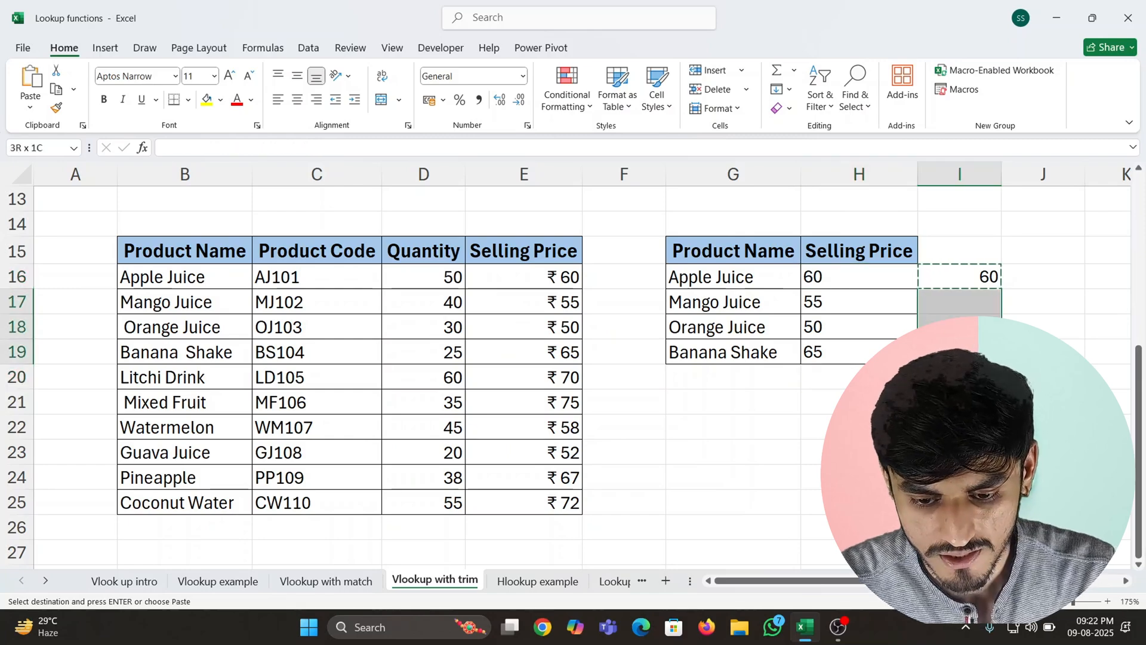
{"action": "key", "text": "ctrl+v"}
{"action": "key", "text": "ctrl+Up"}
{"action": "key", "text": "Down"}
{"action": "key", "text": "Up"}
{"action": "key", "text": "ctrl+shift+Down"}
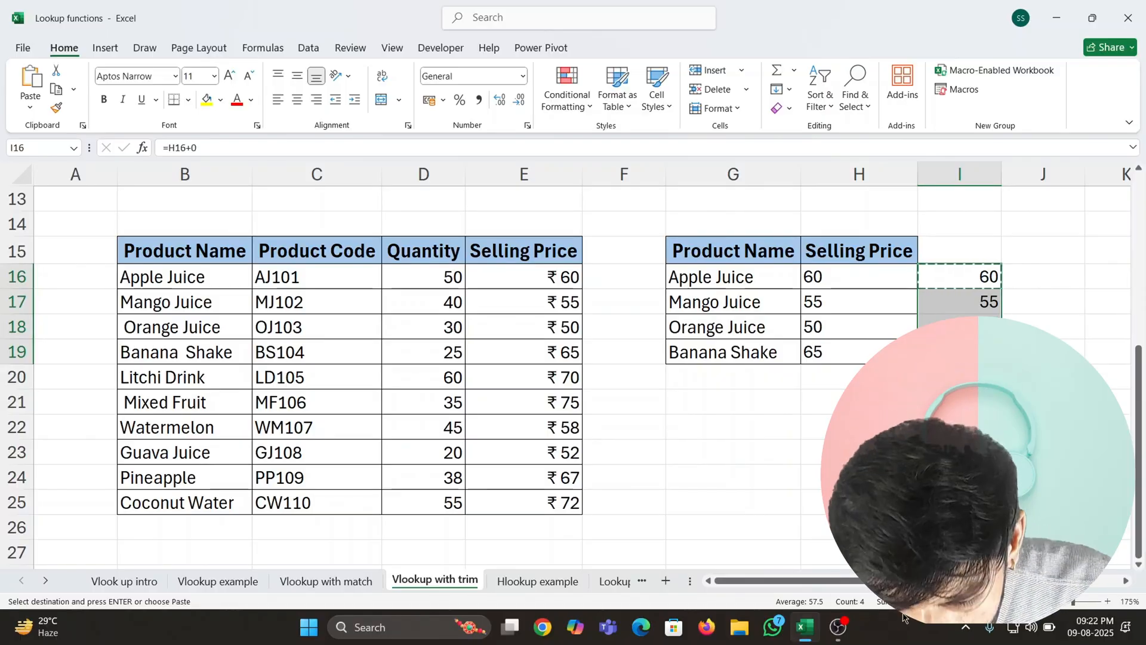
- Select the converted values in I16:I19 to check whether they are treated as numbers
{"action": "left_click", "coordinate": [910, 295]}
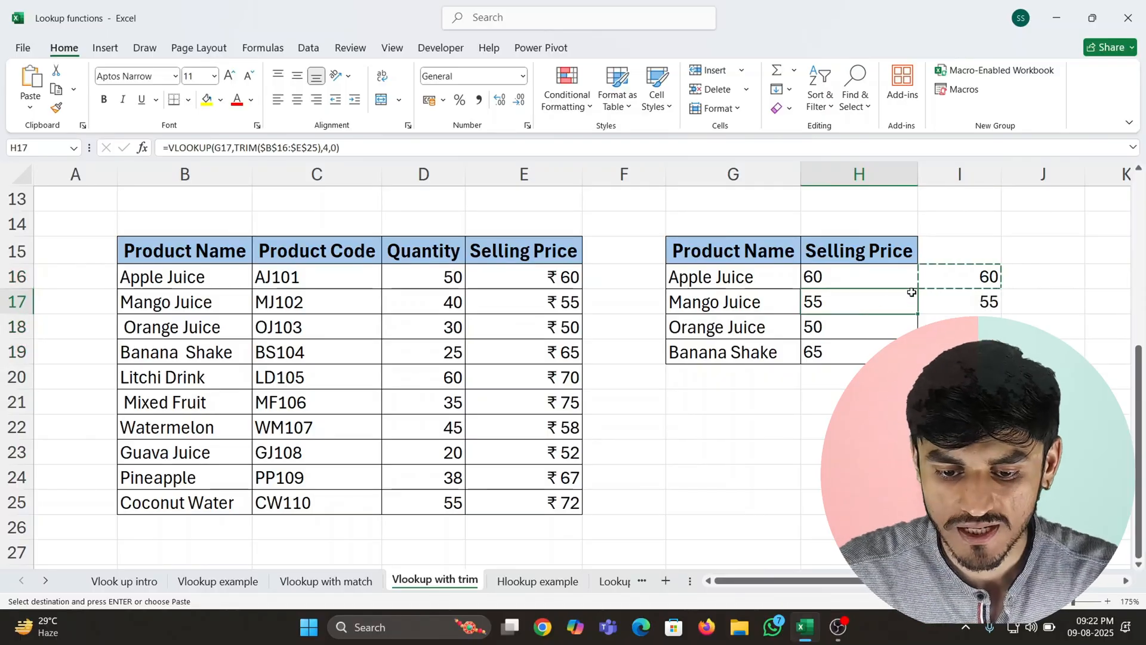
{"action": "key", "text": "Right"}
{"action": "key", "text": "Up"}
{"action": "key", "text": "Up"}
{"action": "key", "text": "Down"}
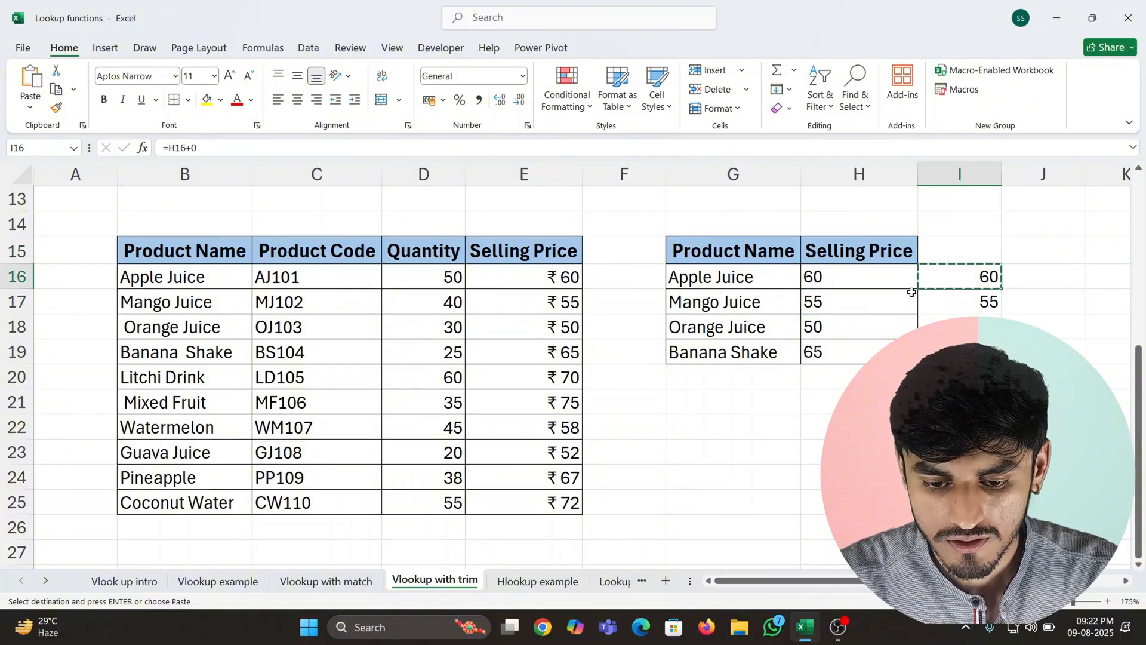
{"action": "key", "text": "shift+Down"}
{"action": "key", "text": "shift+Down"}
{"action": "key", "text": "shift+Down"}
- Append +0 to the lookup formula in H16, making it =VLOOKUP(G16,TRIM($B$16:$E$25),4,0)+0
{"action": "key", "text": "Left"}
{"action": "key", "text": "F2"}
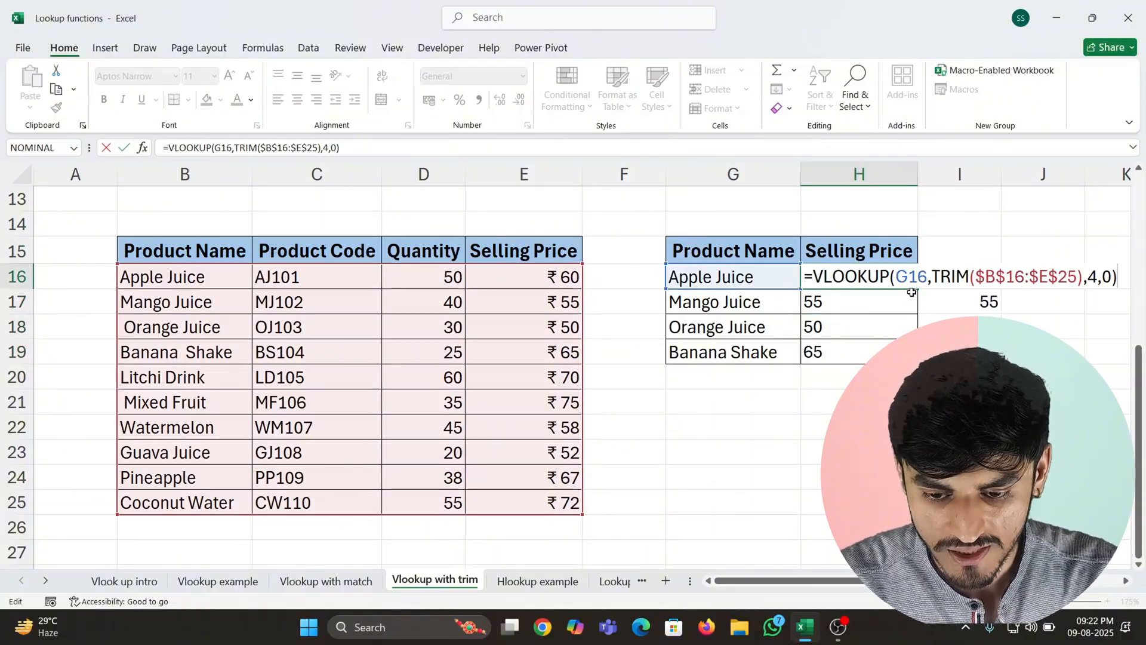
{"action": "type", "text": "+0"}
{"action": "key", "text": "Return"}
{"action": "key", "text": "Up"}
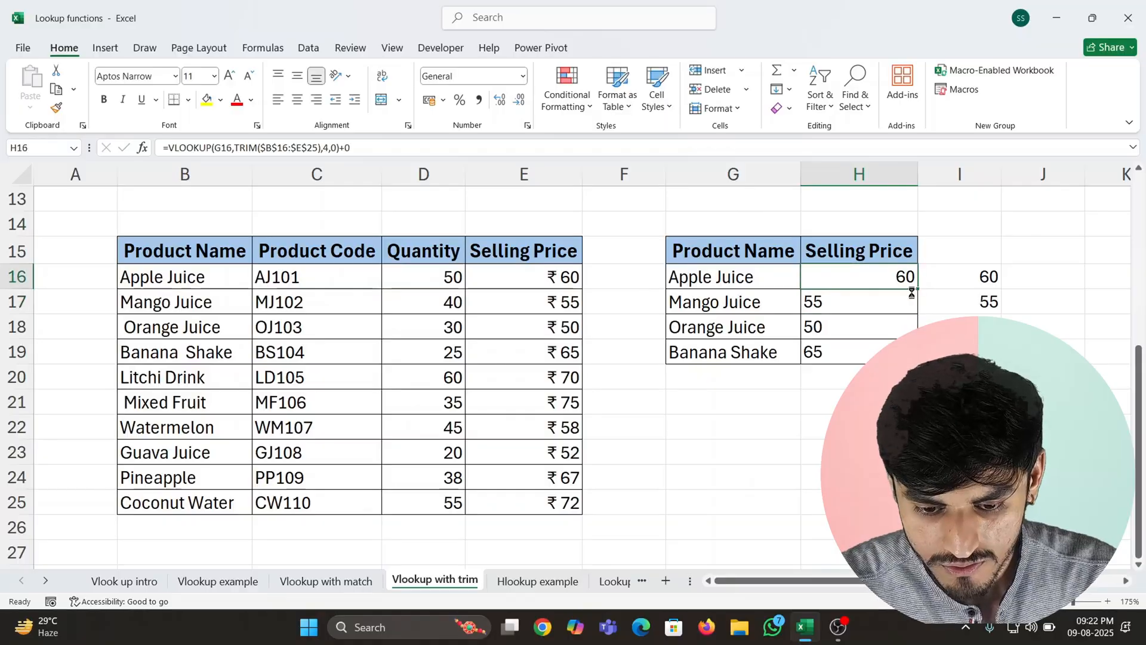
- Copy the updated lookup formula from H16 down the Selling Price column through H19
{"action": "key", "text": "ctrl+c"}
{"action": "key", "text": "Left"}
{"action": "key", "text": "ctrl+Down"}
{"action": "key", "text": "Right"}
{"action": "key", "text": "ctrl+shift+Up"}
{"action": "key", "text": "shift+Down"}
{"action": "key", "text": "ctrl+v"}
- Review the +0 conversion at the end of the lookup formula in H16, leaving it as is
{"action": "key", "text": "Down"}
{"action": "key", "text": "Up"}
{"action": "key", "text": "Up"}
{"action": "key", "text": "Up"}
{"action": "key", "text": "Up"}
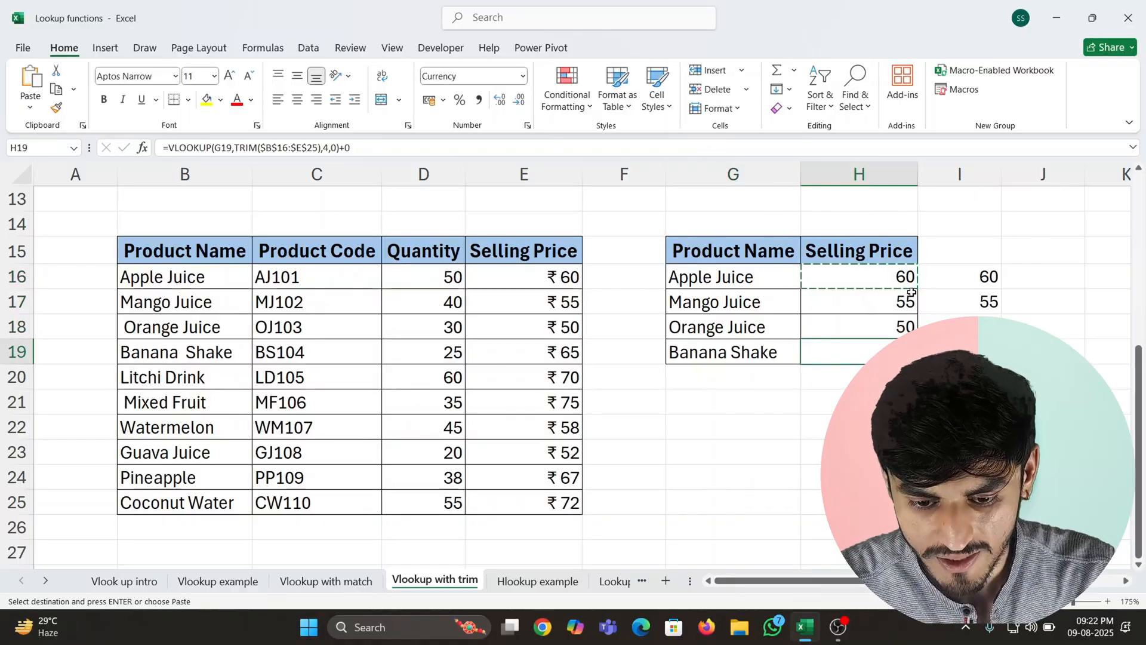
{"action": "key", "text": "F2"}
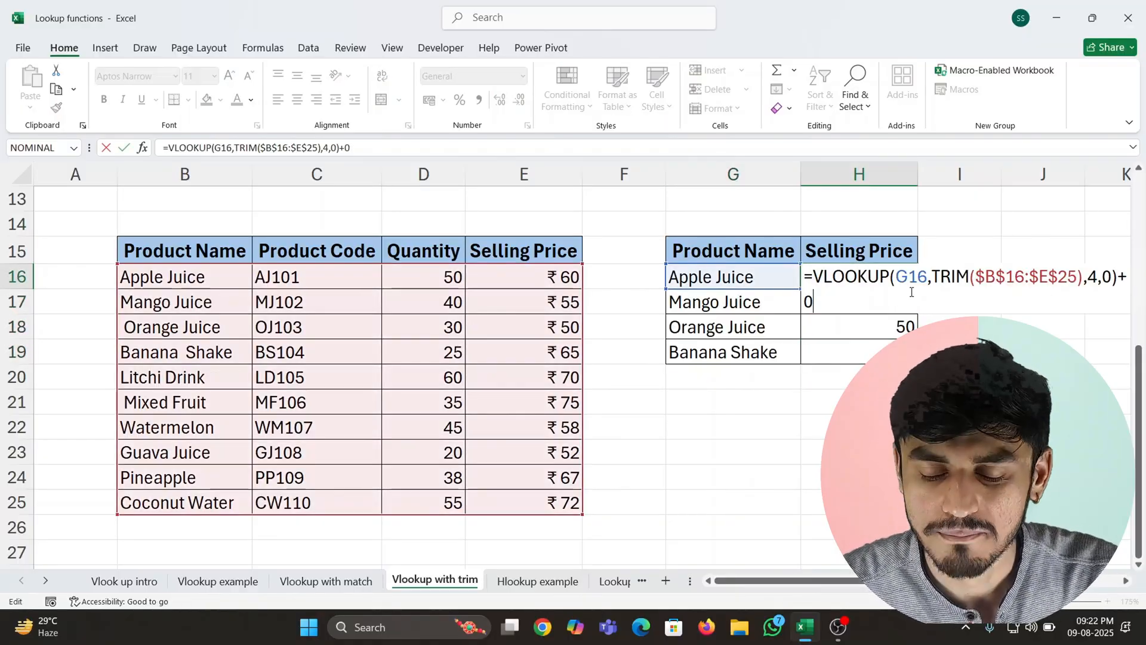
{"action": "key", "text": "Return"}
- Delete the helper conversion formulas in I16:I19 and return to the Selling Price header in H15
{"action": "key", "text": "Right"}
{"action": "key", "text": "Up"}
{"action": "key", "text": "ctrl+shift+Down"}
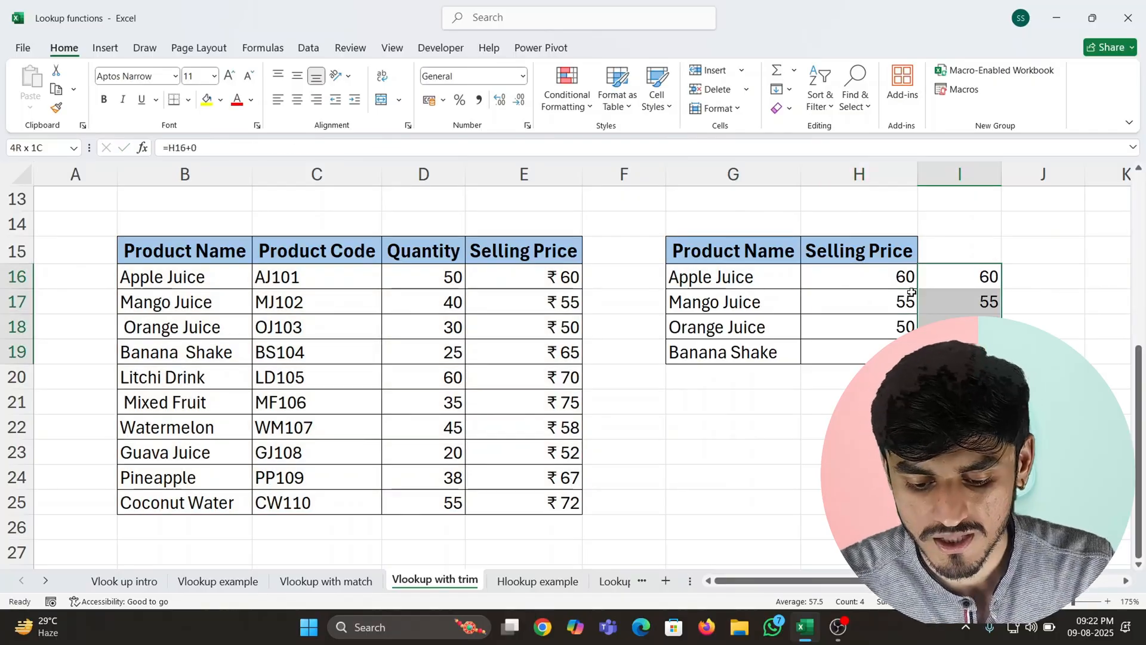
{"action": "key", "text": "Delete"}
{"action": "key", "text": "Up"}
{"action": "key", "text": "Left"}
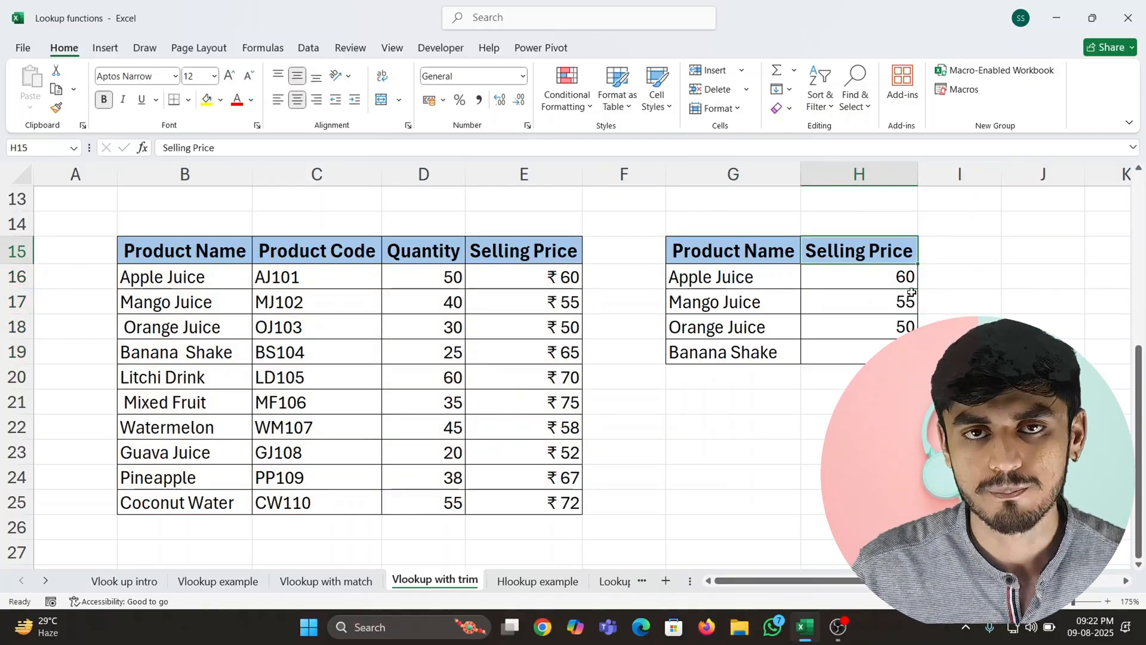